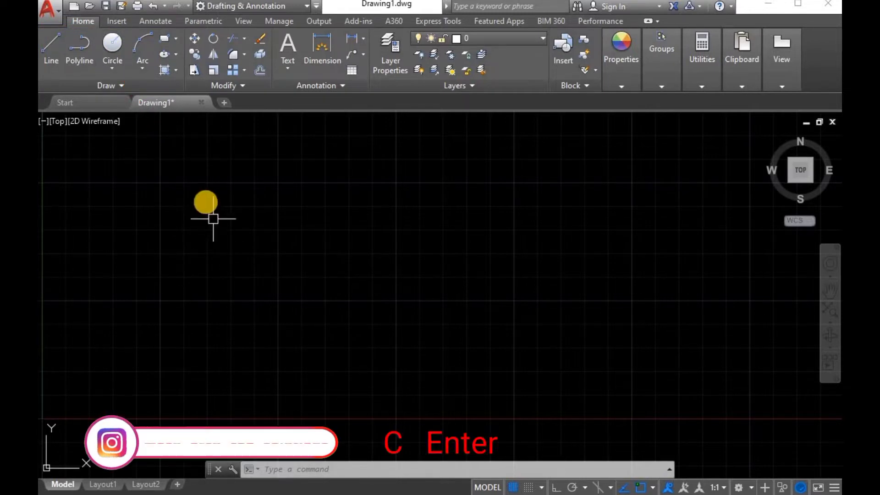
Step: Draw a Center, Radius circle centred at 30,15 with radius 13
click(114, 67)
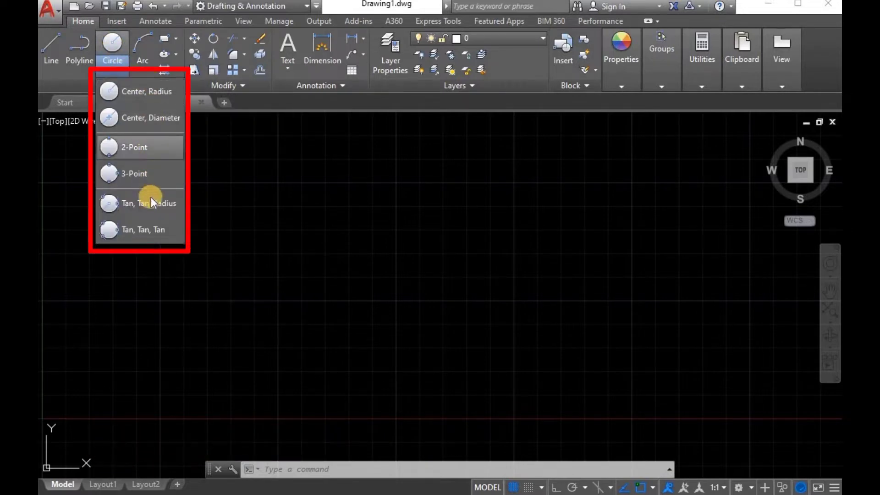
click(148, 95)
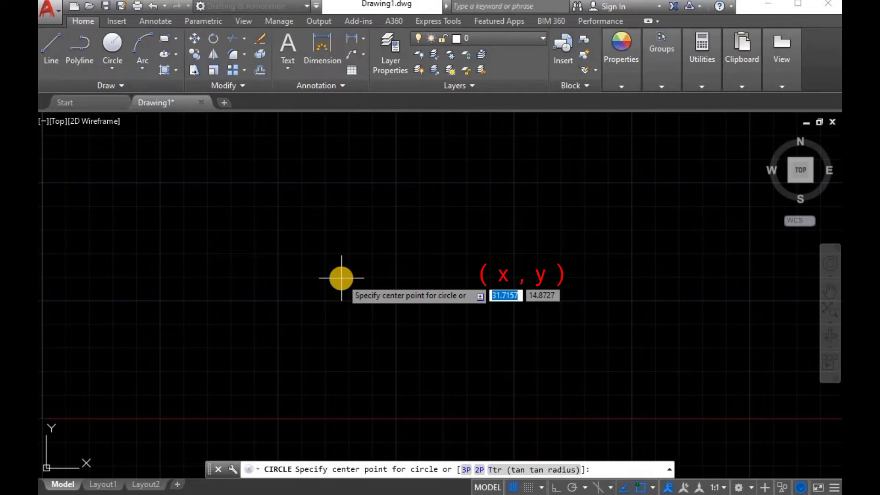
text(30)
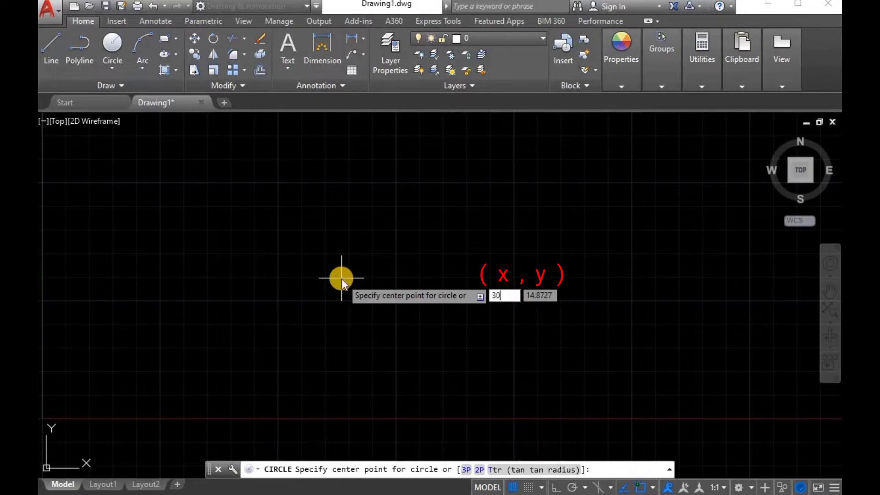
key(comma)
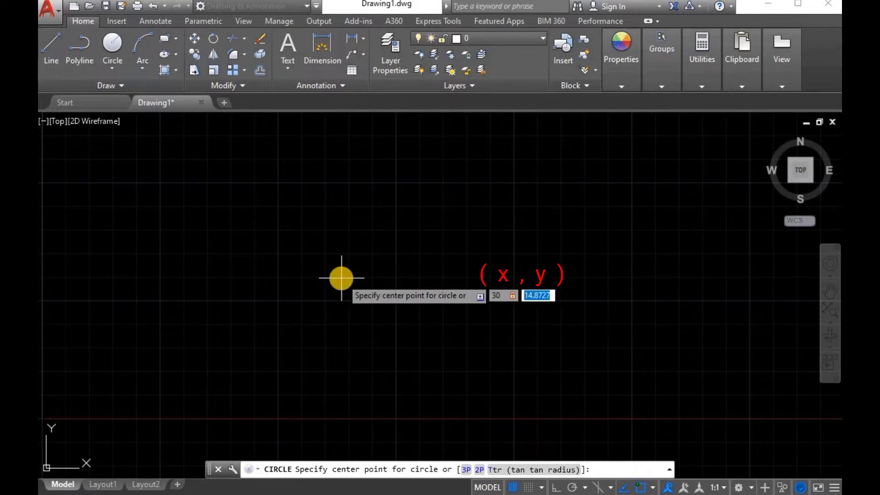
text(15)
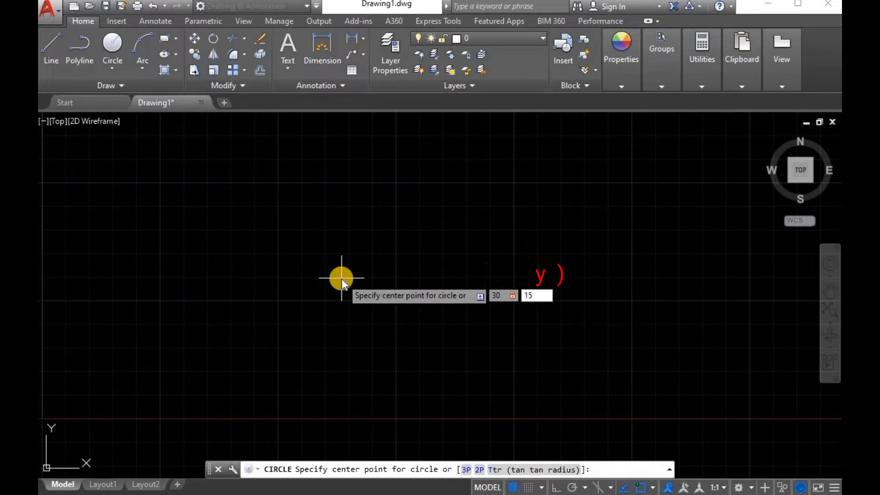
key(Return)
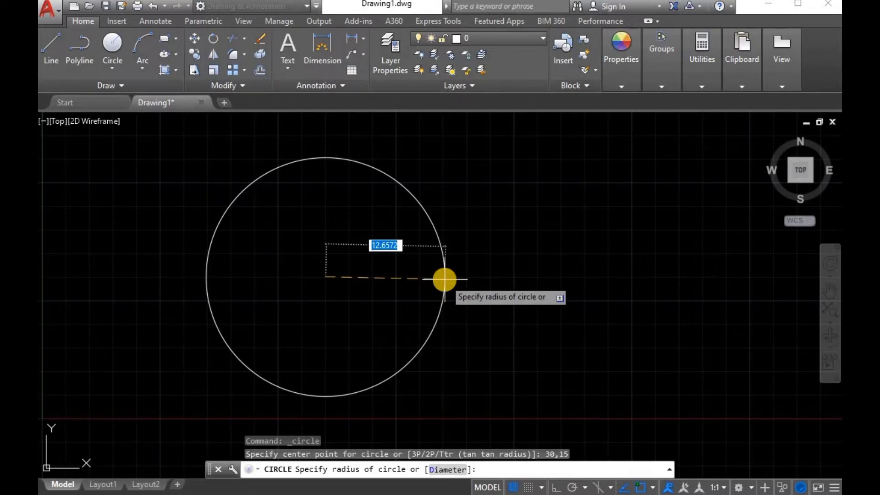
text(13)
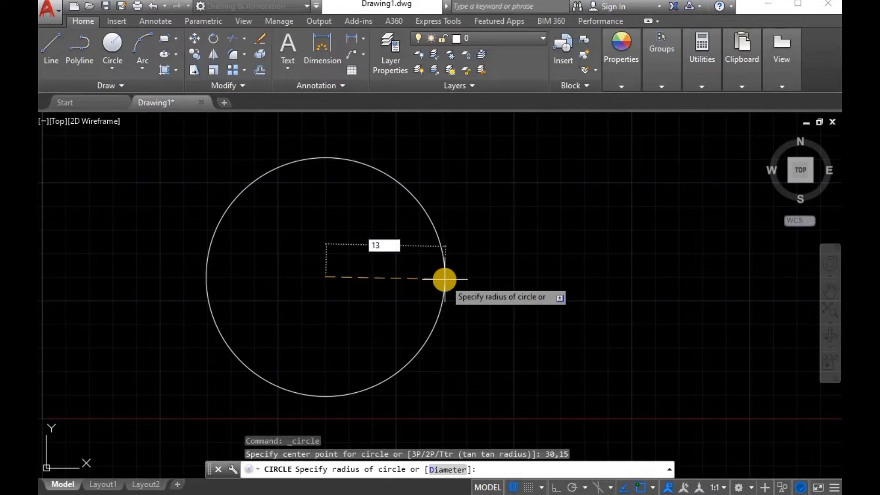
key(Return)
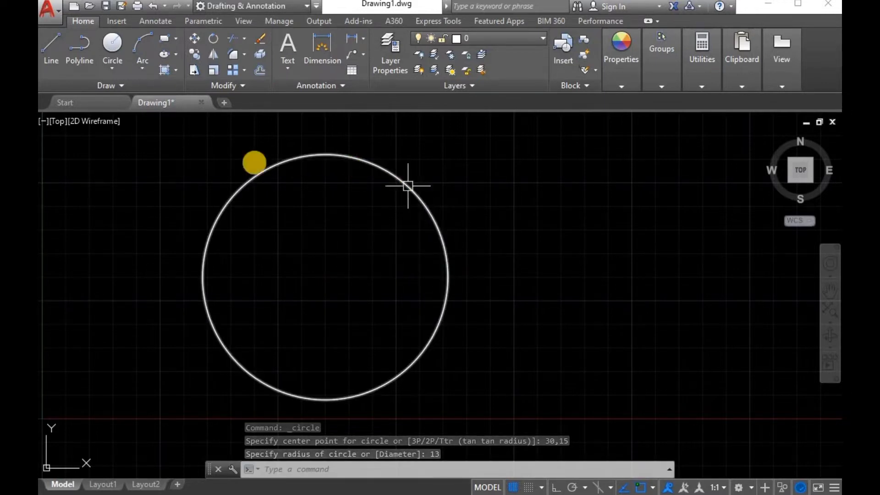
Step: Add an R13.0000 radius dimension to the circle, placed outside it on the upper right
click(362, 37)
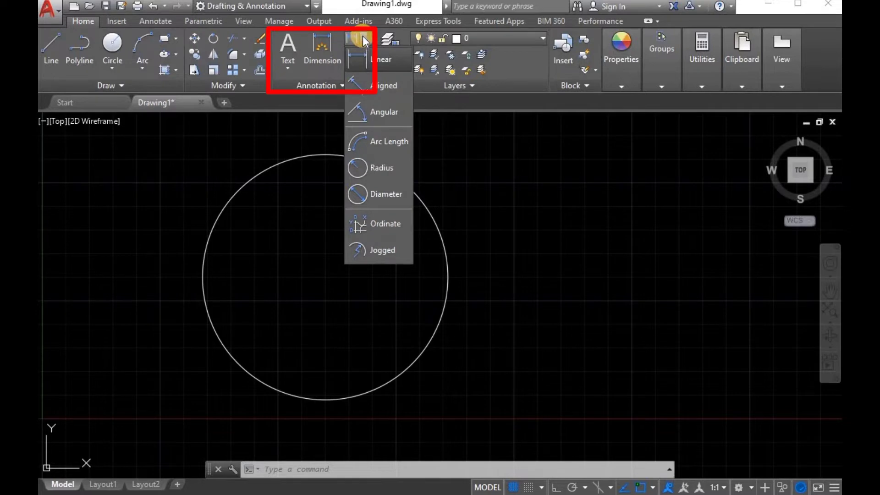
click(362, 36)
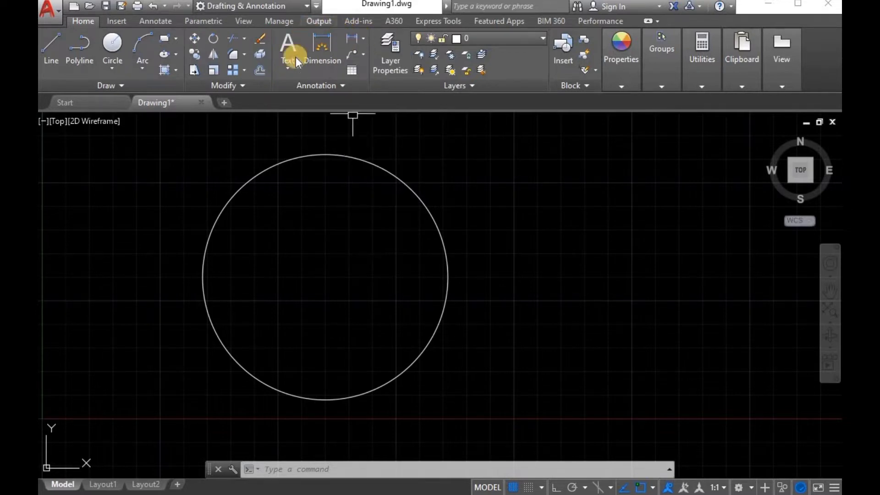
click(362, 37)
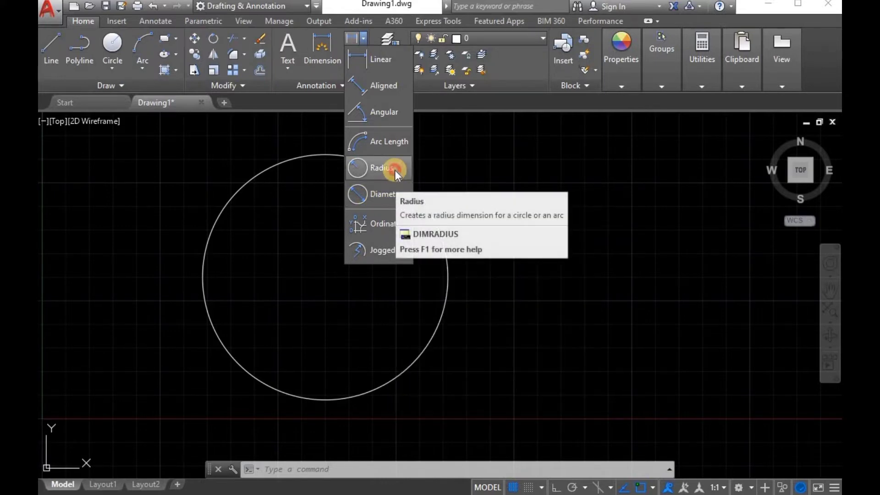
click(395, 170)
click(395, 171)
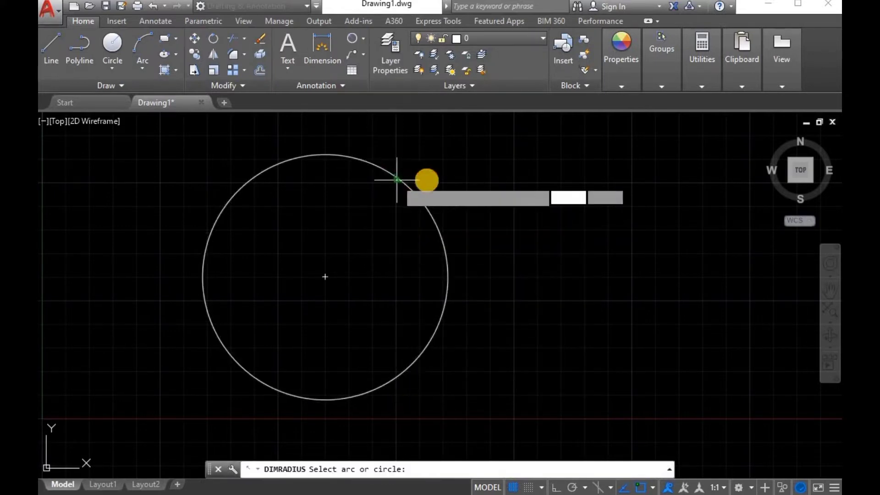
click(434, 181)
scroll(438, 162, up, 4)
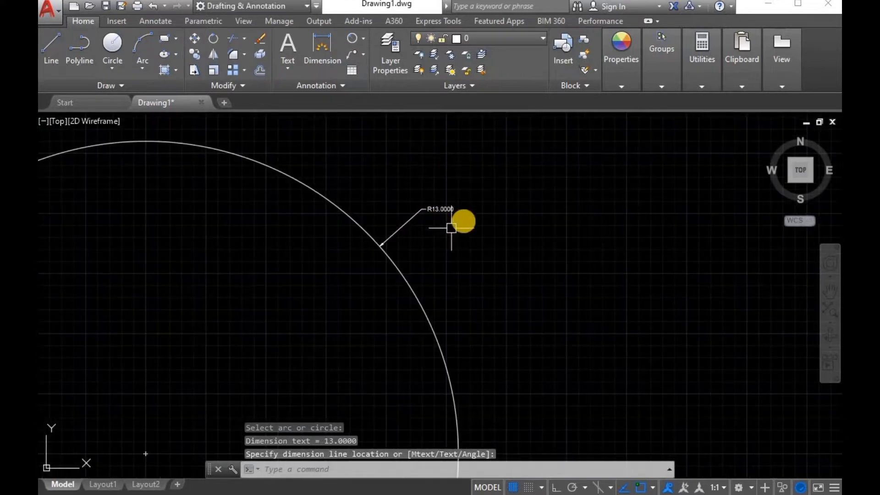
Step: Add a Ø26.0000 diameter dimension below the radius label and zoom to check both
click(365, 40)
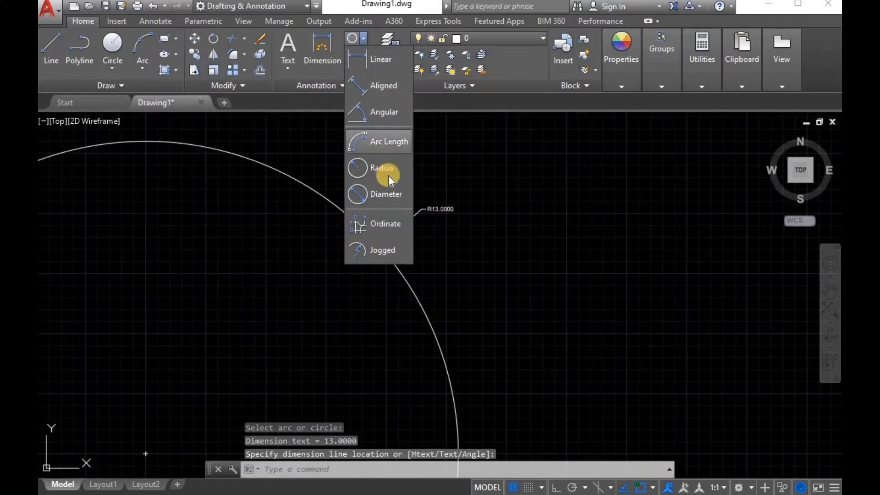
click(389, 192)
click(414, 294)
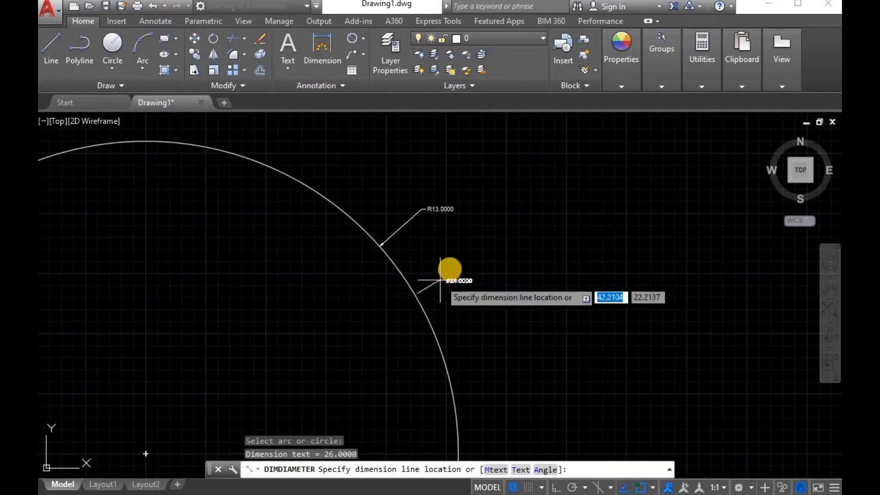
click(456, 260)
scroll(456, 261, up, 2)
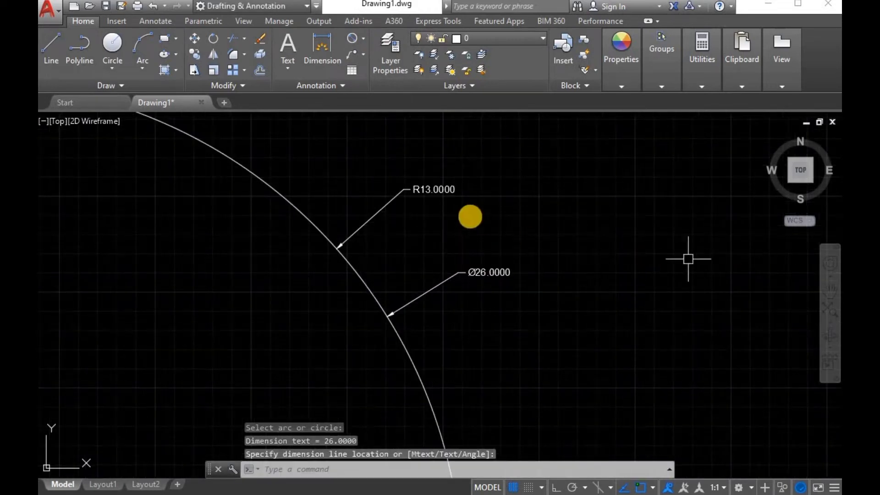
scroll(468, 212, up, 2)
scroll(378, 171, up, 1)
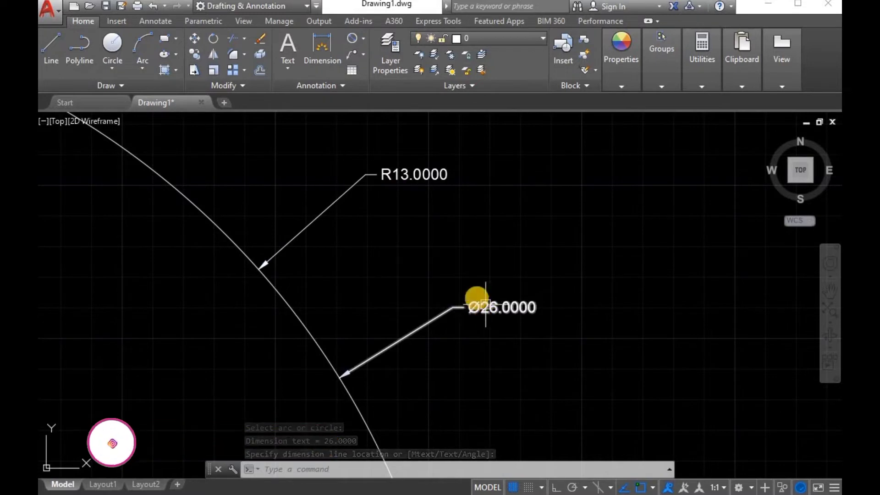
scroll(495, 211, down, 3)
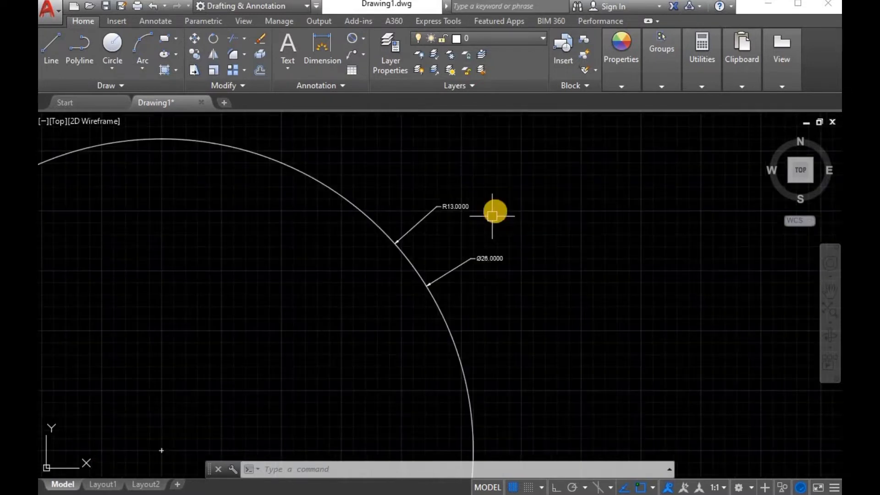
scroll(496, 205, down, 2)
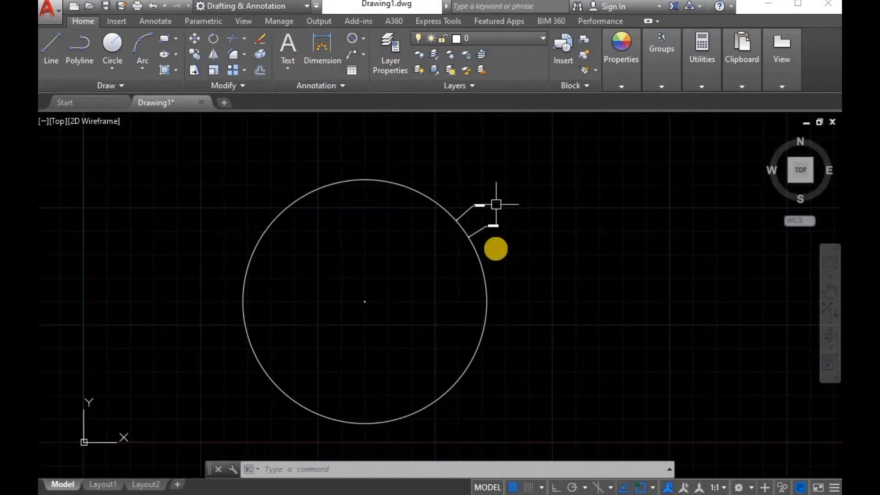
click(480, 269)
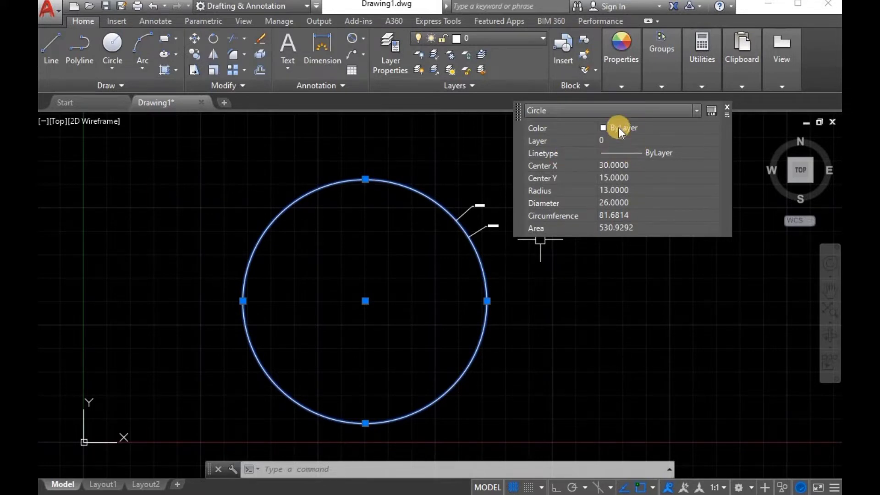
click(429, 120)
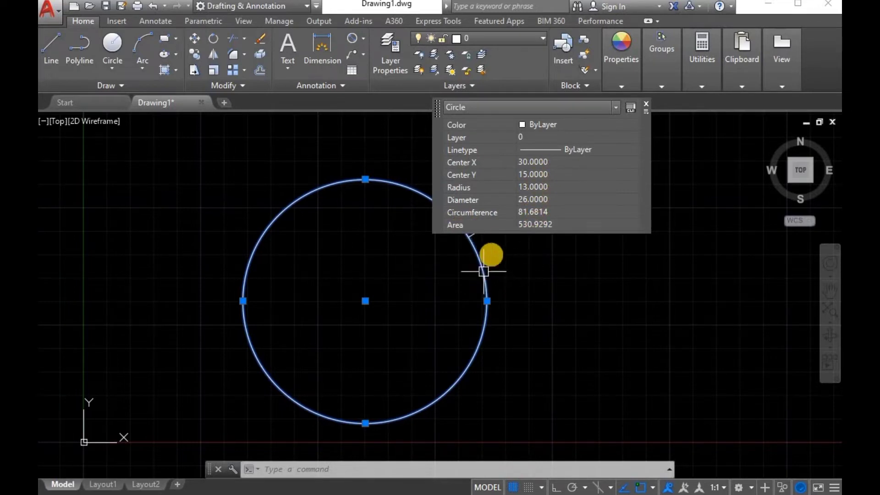
click(644, 102)
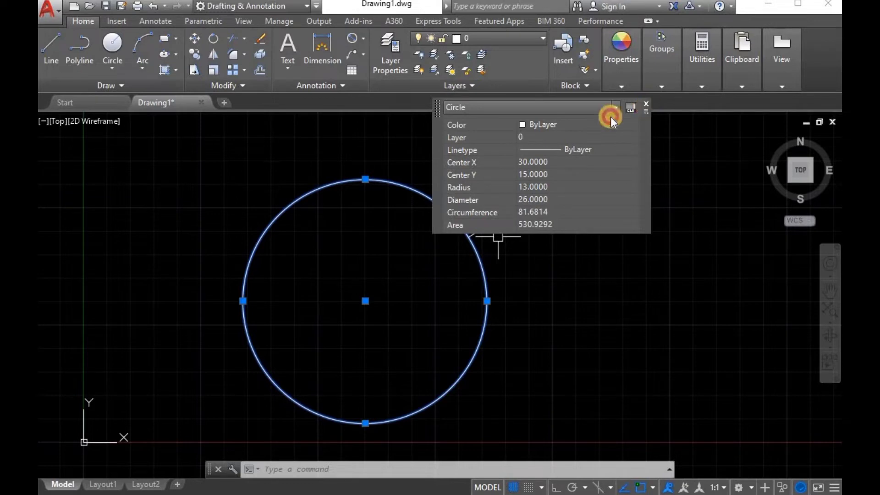
Step: Draw a Center, Diameter circle of diameter 13 right of the large circle, then deselect it
click(118, 68)
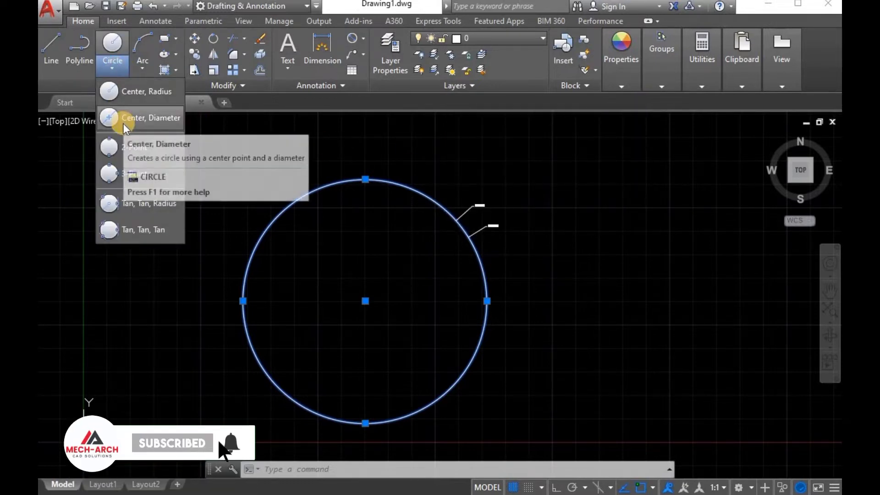
click(123, 123)
scroll(167, 300, down, 2)
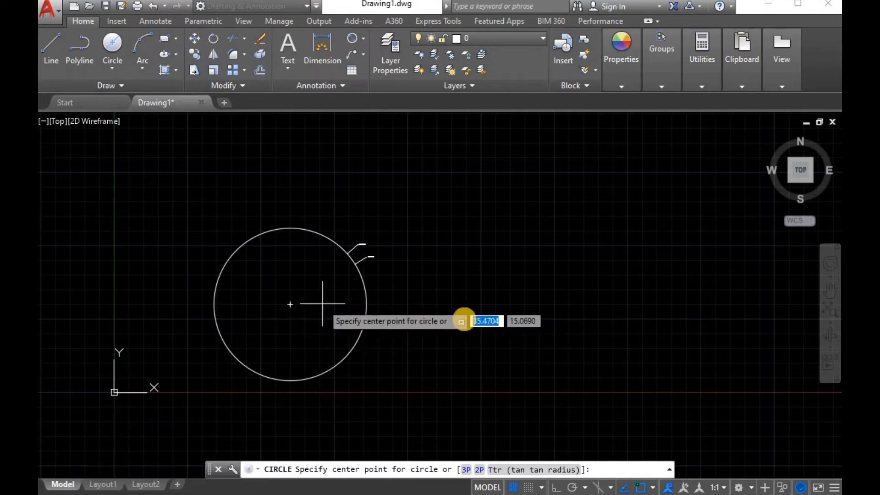
scroll(416, 313, up, 2)
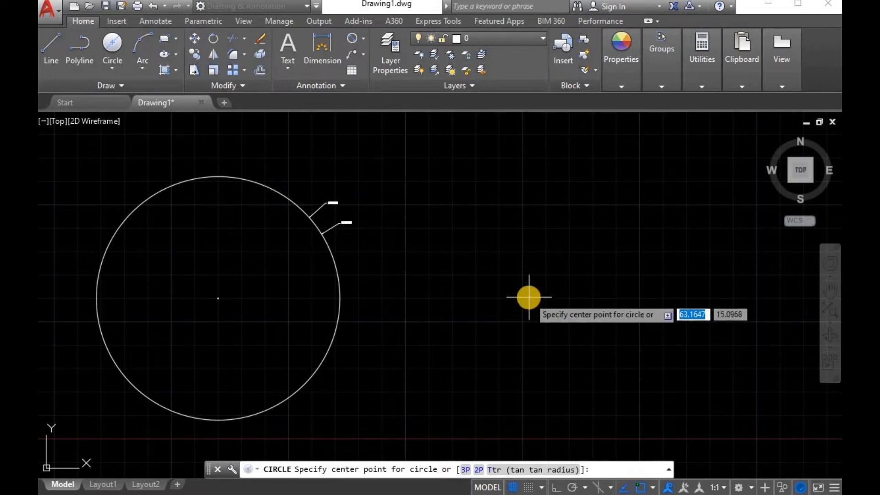
click(529, 297)
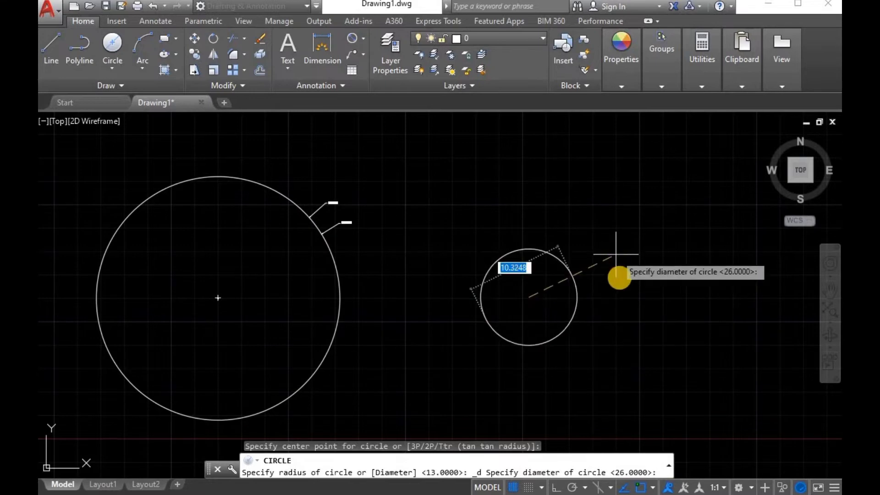
text(1)
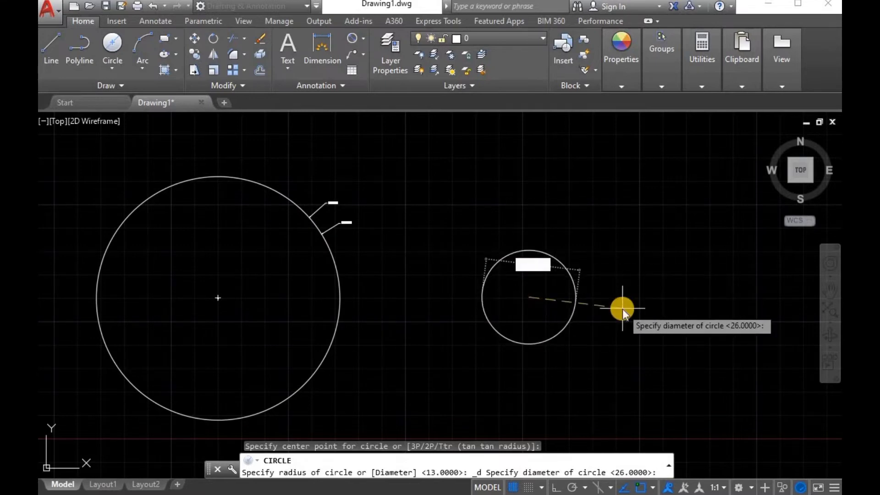
text(3)
key(Return)
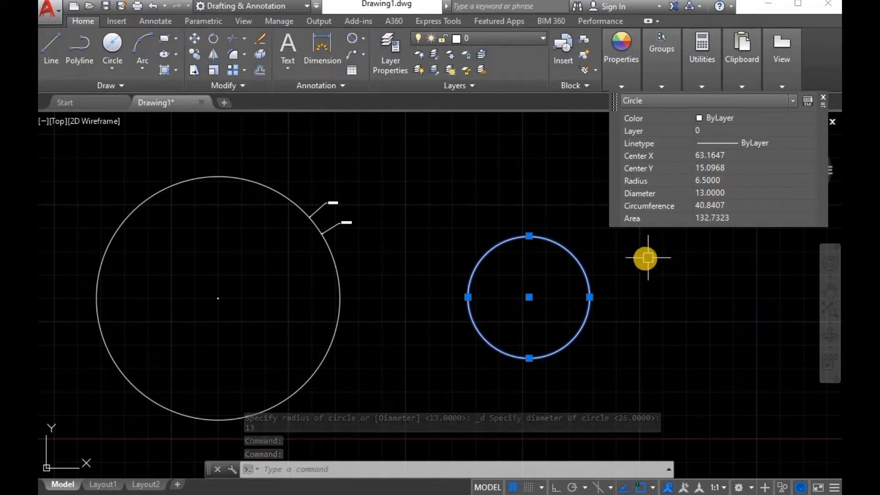
key(Escape)
Step: Draw a 2-Point circle from the large circle's centre to the small circle's edge
click(120, 74)
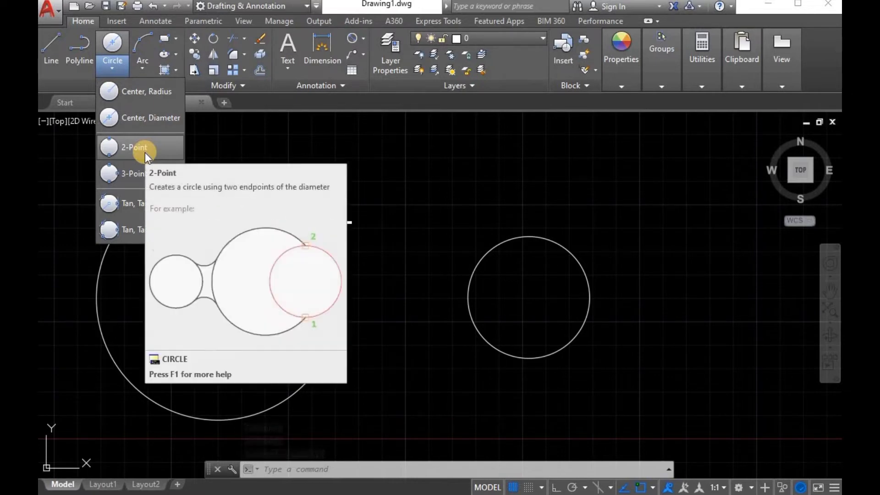
mouse_move(134, 147)
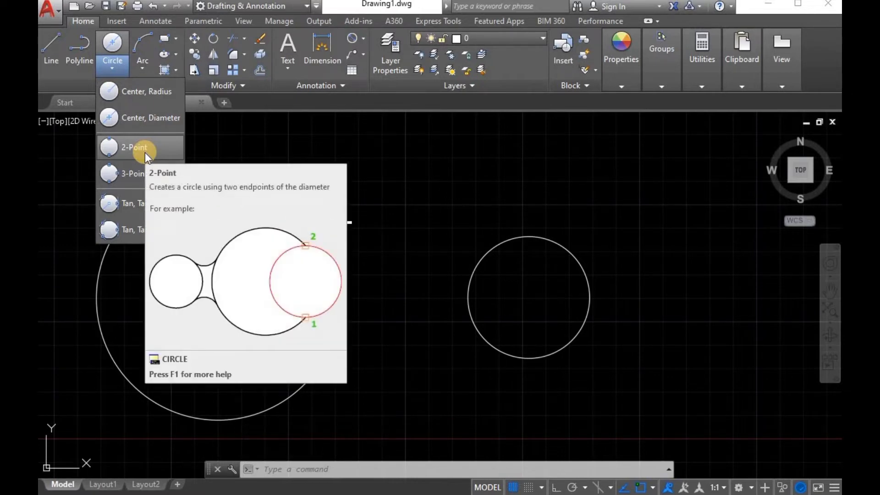
click(145, 153)
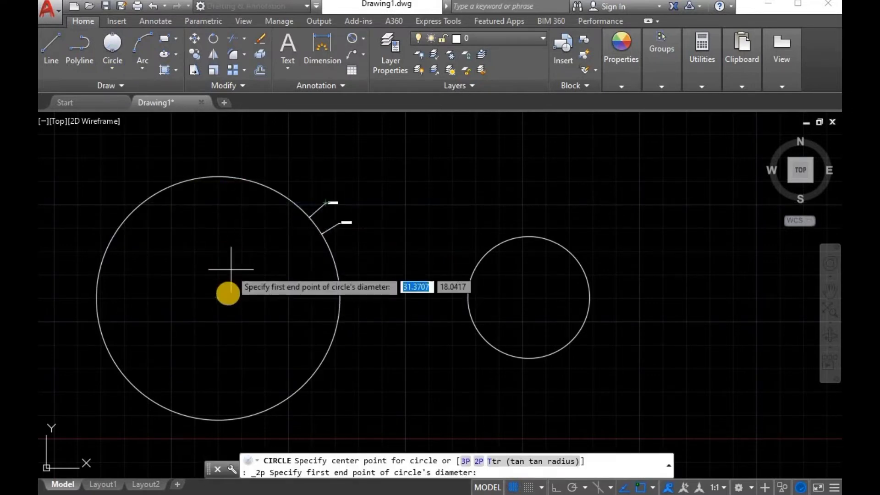
click(219, 298)
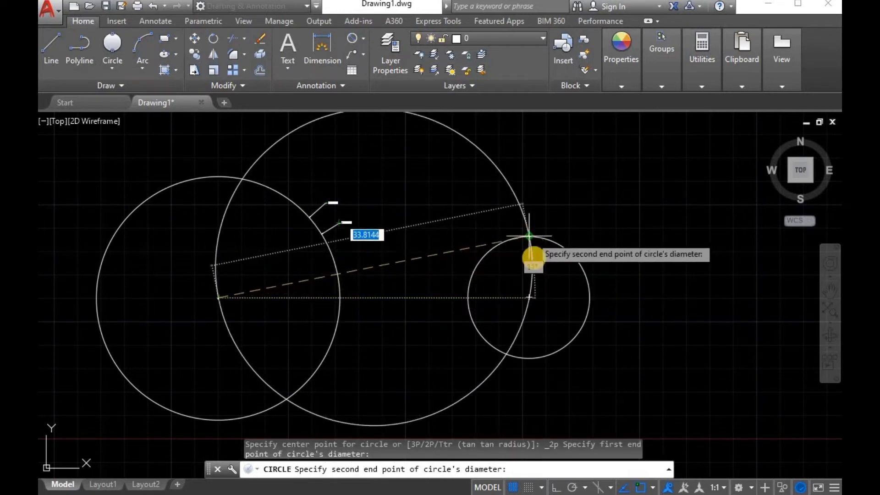
click(529, 298)
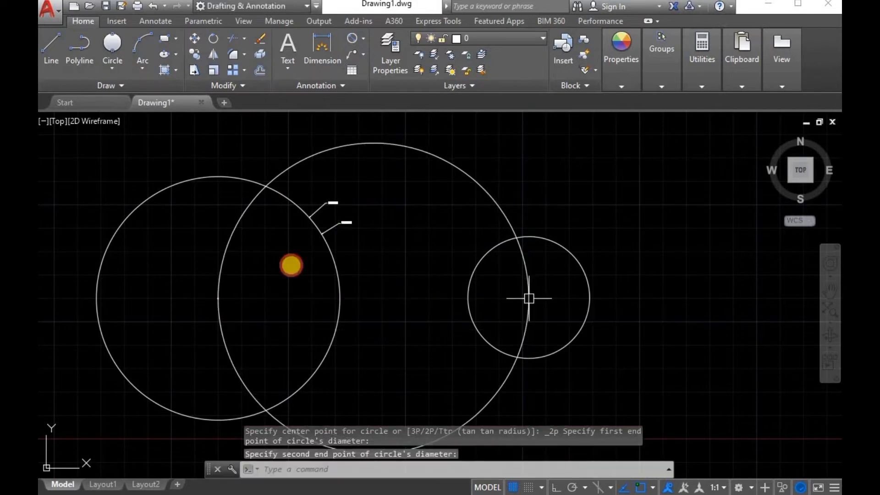
scroll(140, 228, down, 2)
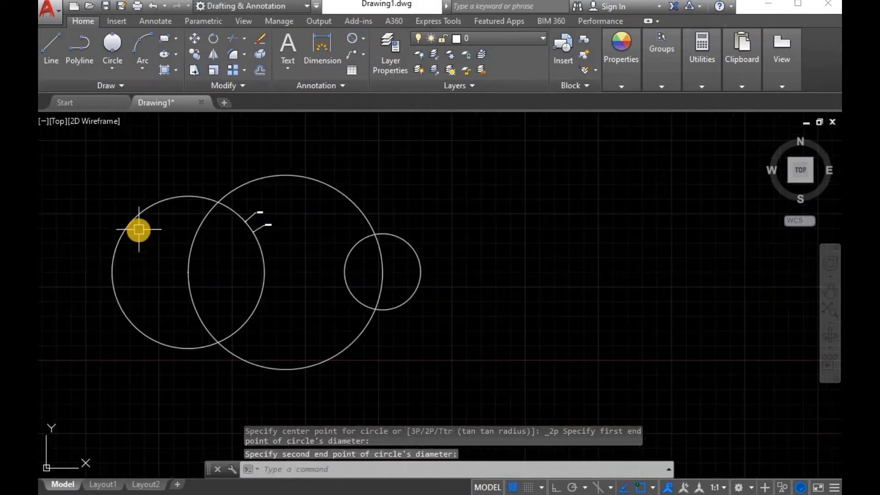
scroll(140, 228, down, 2)
scroll(288, 212, up, 4)
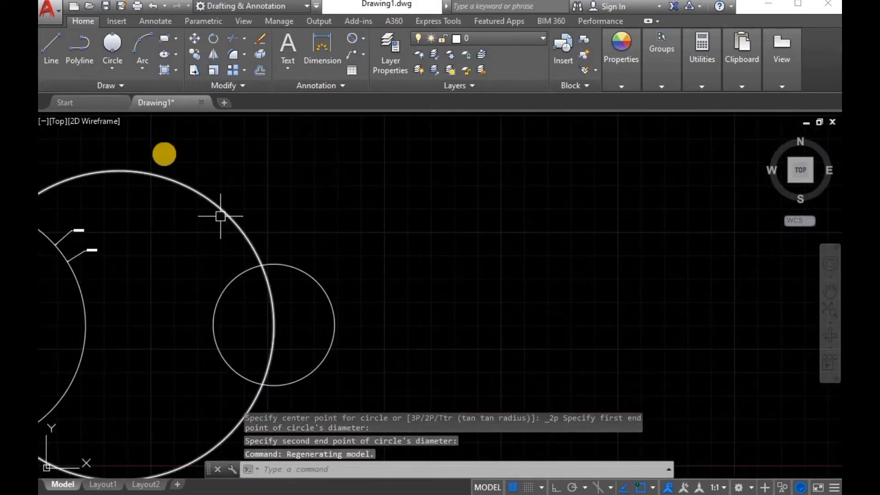
Step: Draw another 2-Point circle from a point in empty space with diameter 20
click(110, 51)
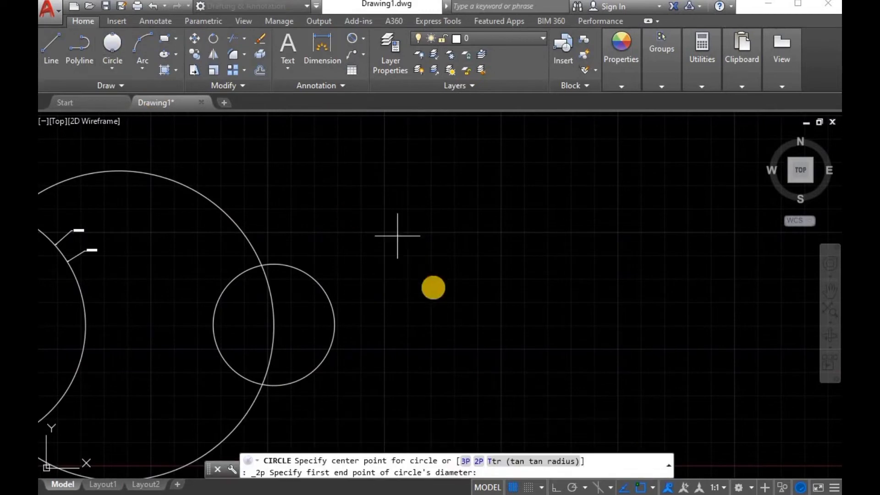
click(429, 292)
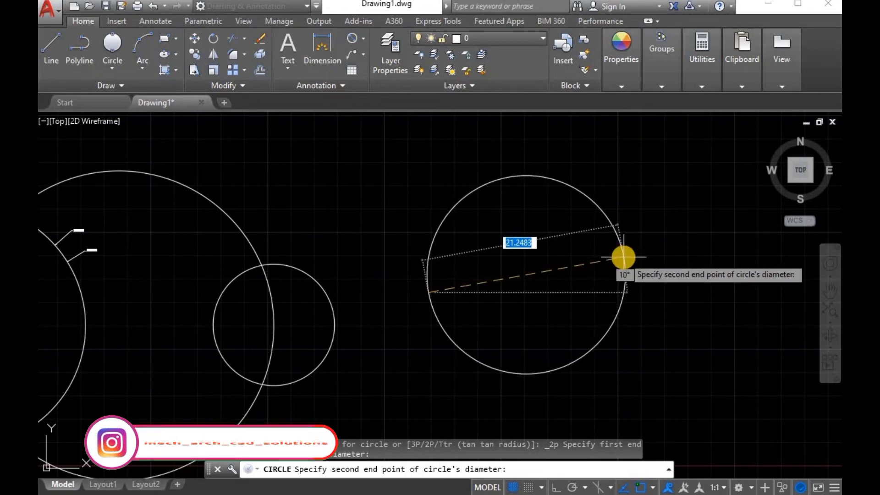
text(20)
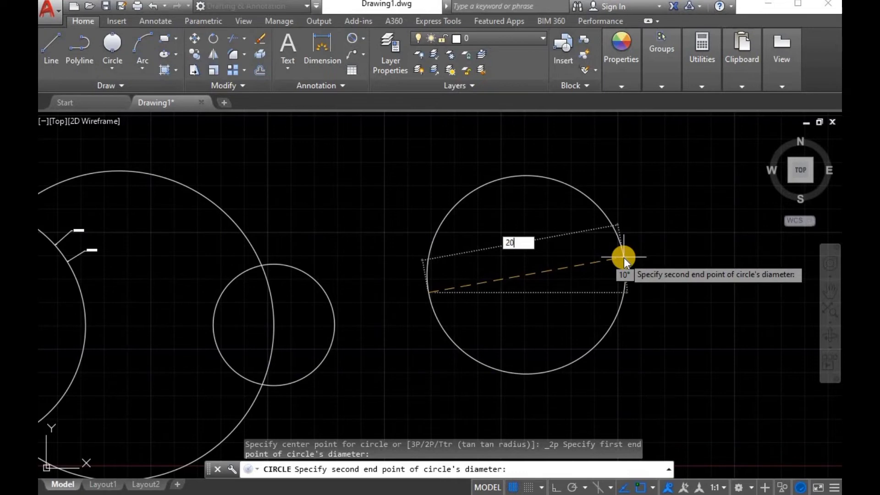
key(Return)
Step: Pan the view and draw a three-line triangle (top, lower-left, right corners) closed at the top
middle_drag(624, 258, 302, 254)
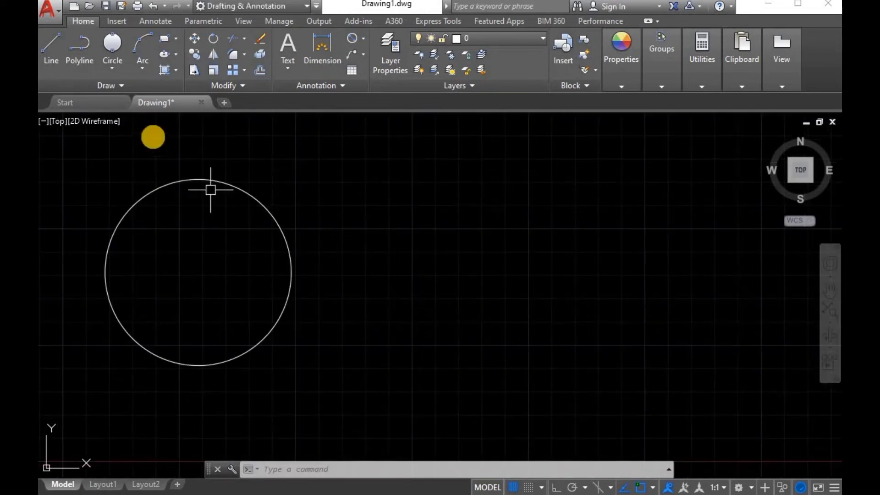
click(114, 68)
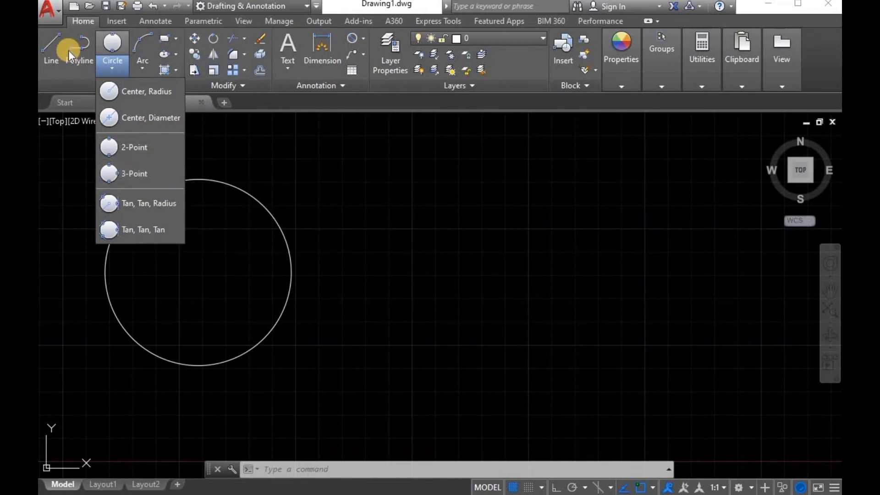
click(54, 46)
click(504, 167)
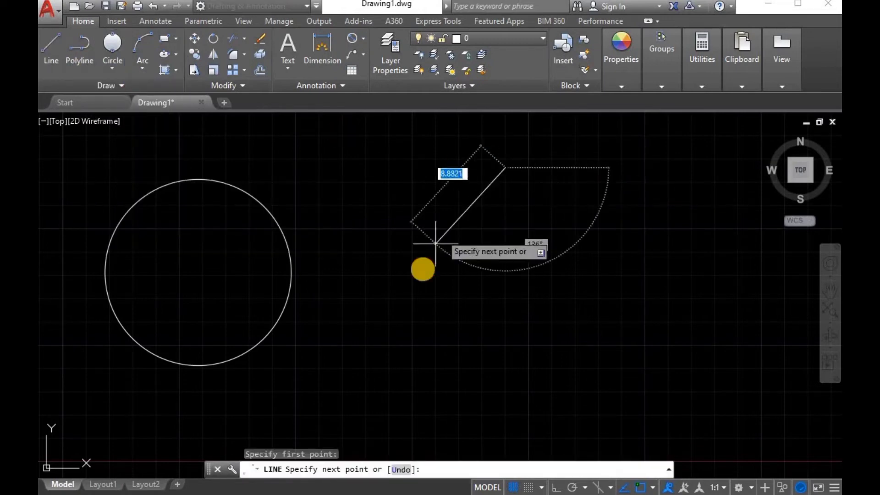
click(451, 269)
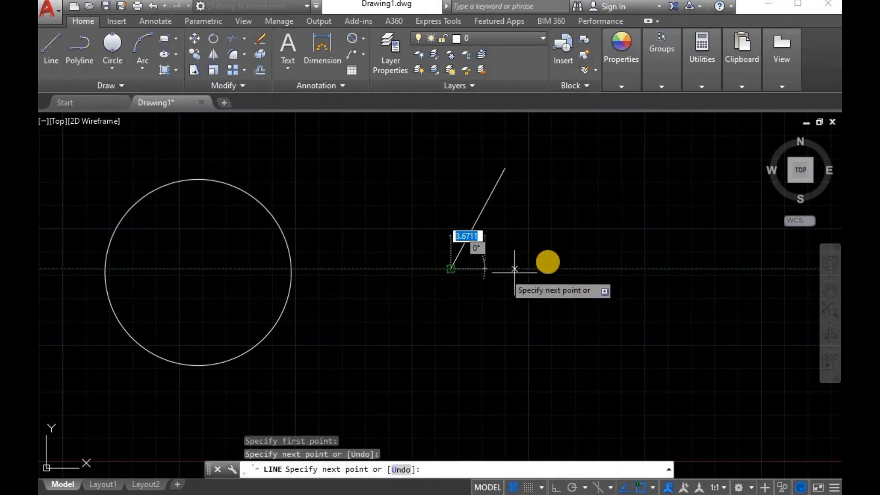
click(573, 250)
click(503, 168)
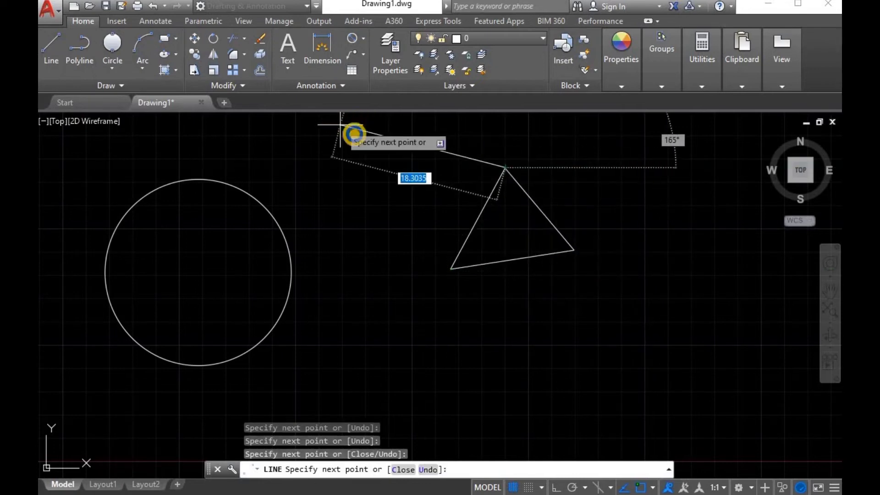
right_click(366, 141)
click(366, 144)
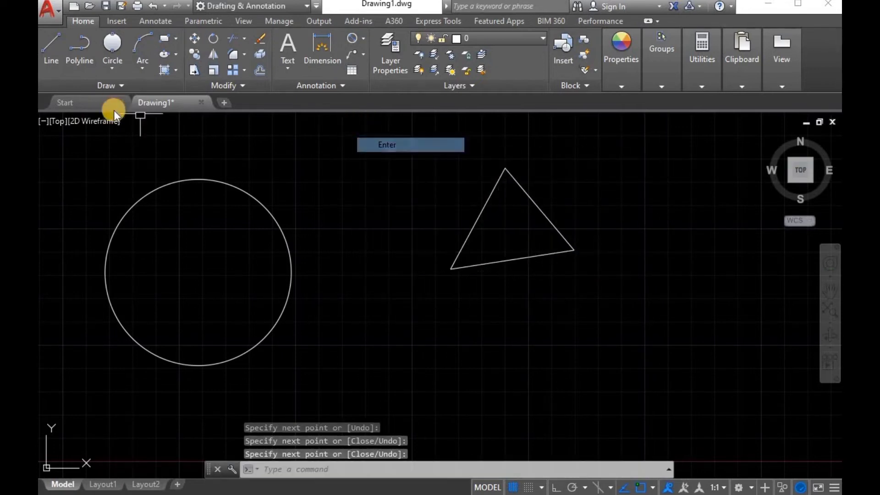
Step: Draw a 3-Point circle through the triangle's top, lower-left and right corners
click(112, 68)
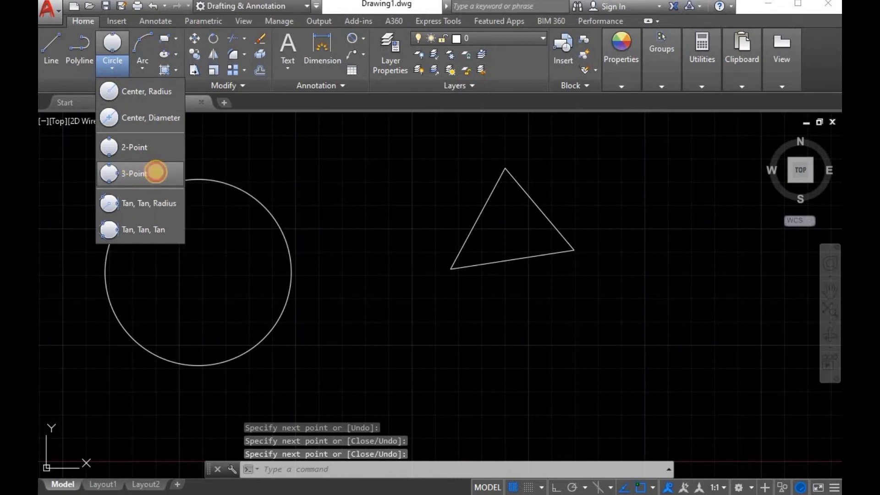
click(157, 177)
click(505, 168)
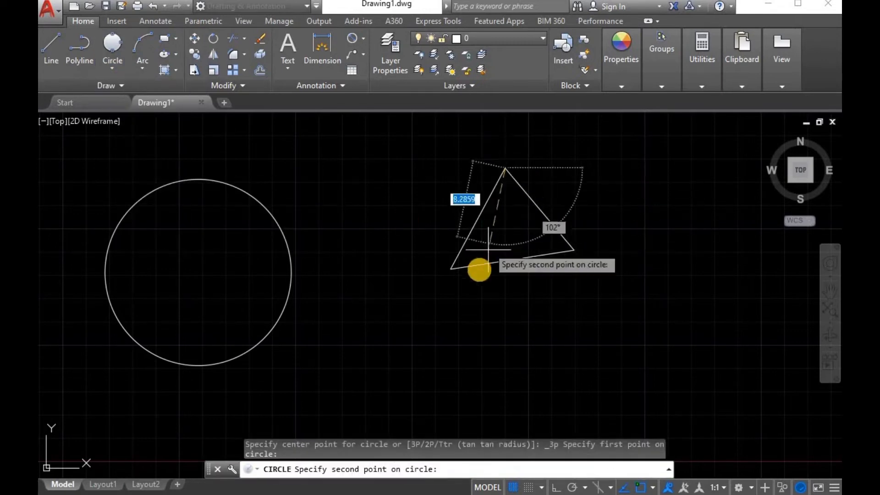
click(451, 271)
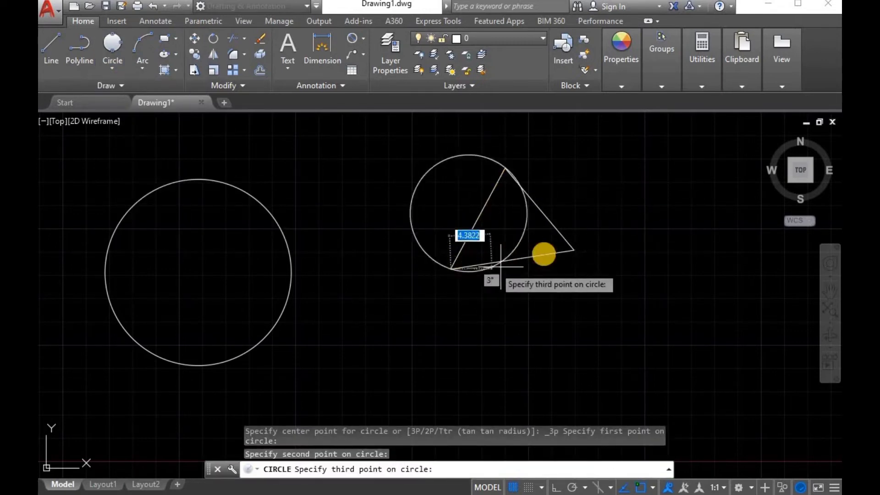
click(572, 250)
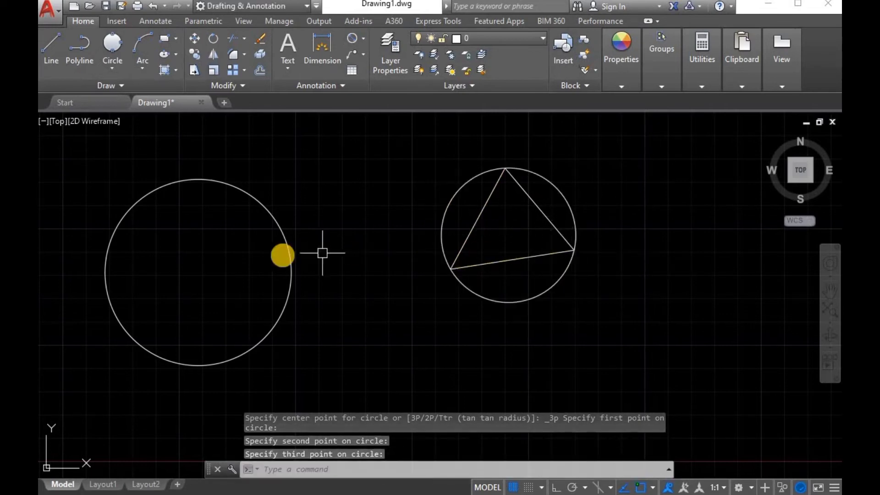
scroll(157, 267, down, 2)
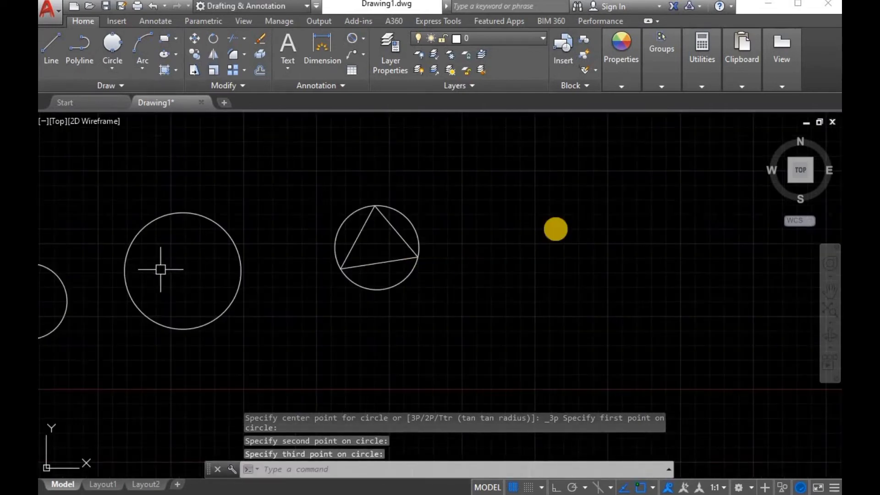
scroll(556, 229, up, 2)
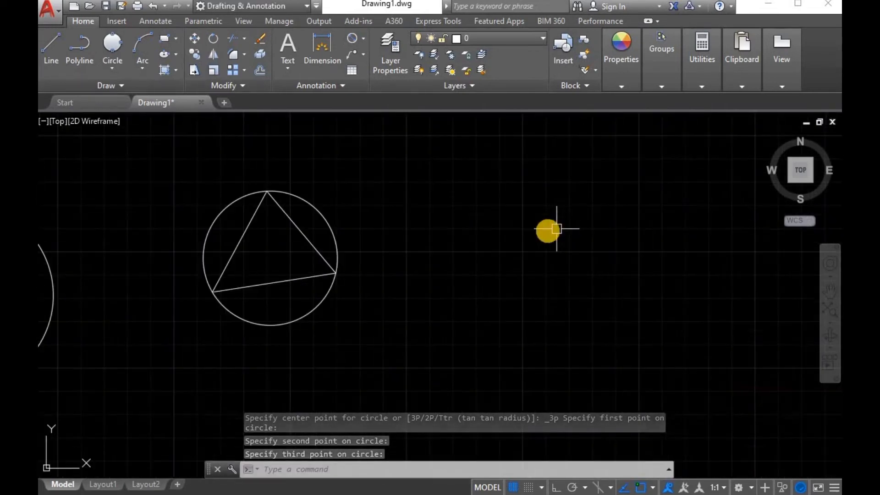
click(111, 70)
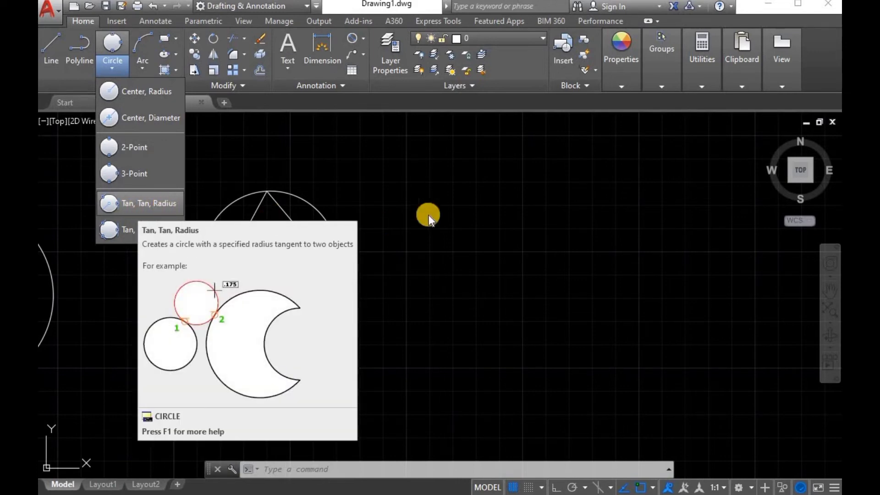
Step: Draw a Tan, Tan, Radius circle of radius 20 below, tangent to the large and triangle circles
click(481, 251)
scroll(560, 274, down, 2)
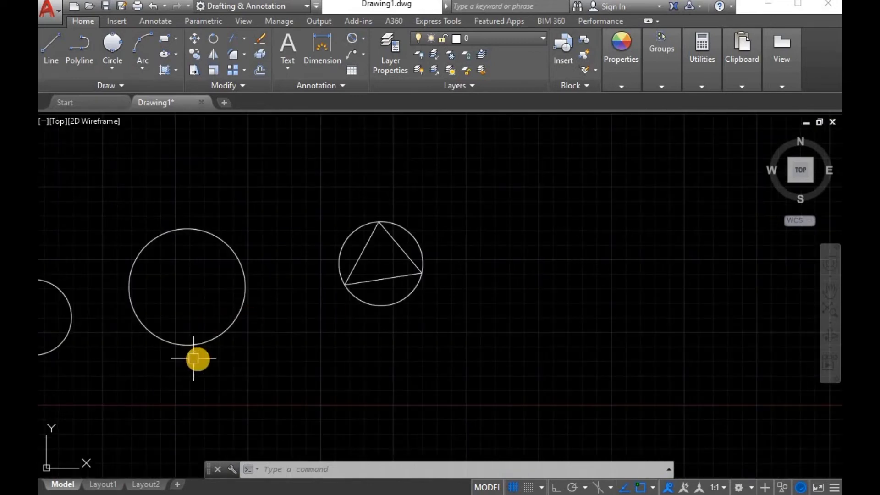
scroll(193, 359, up, 2)
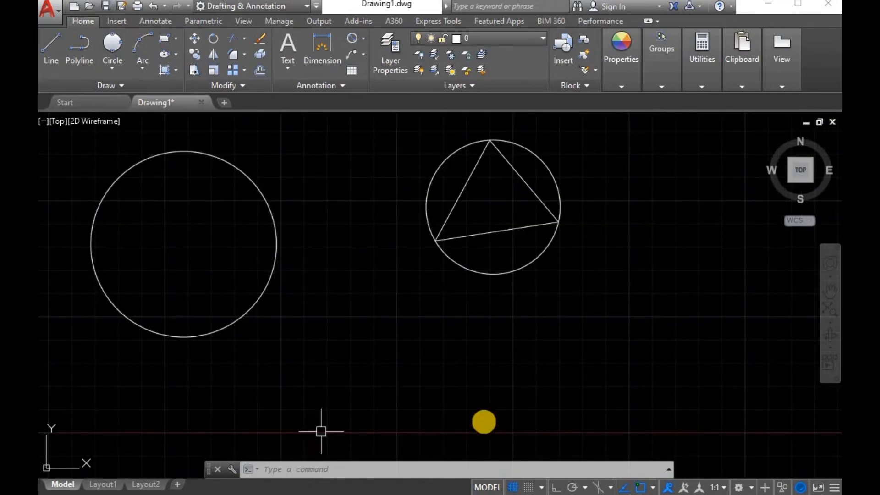
click(126, 68)
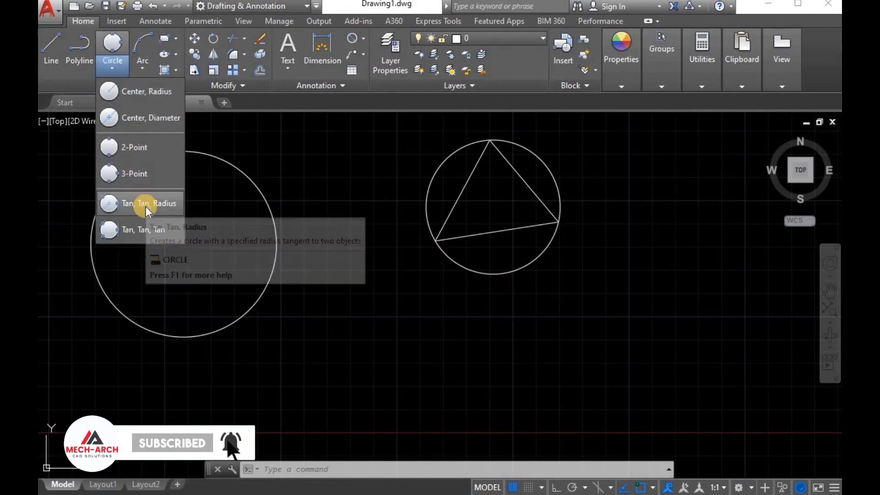
click(145, 206)
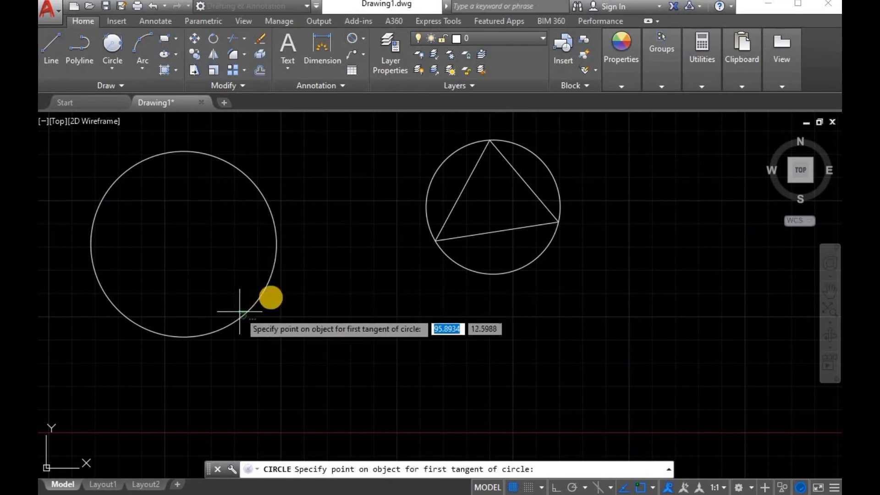
click(251, 304)
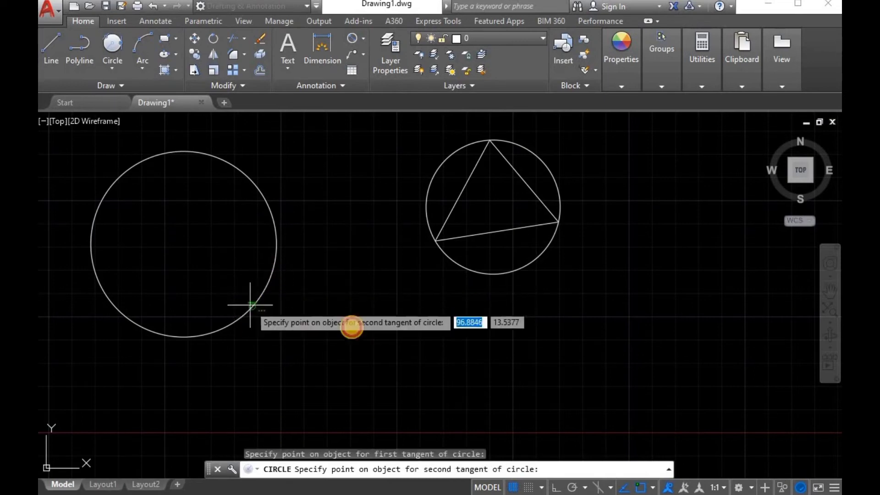
click(454, 264)
text(20)
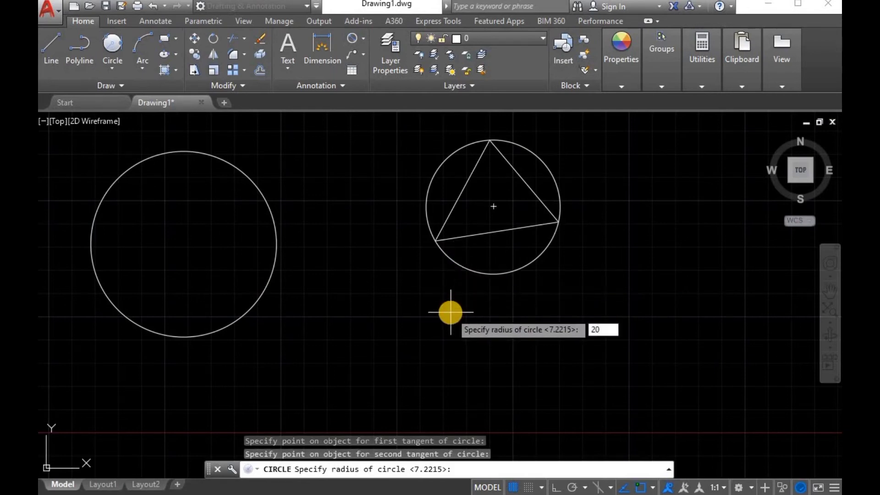
key(Return)
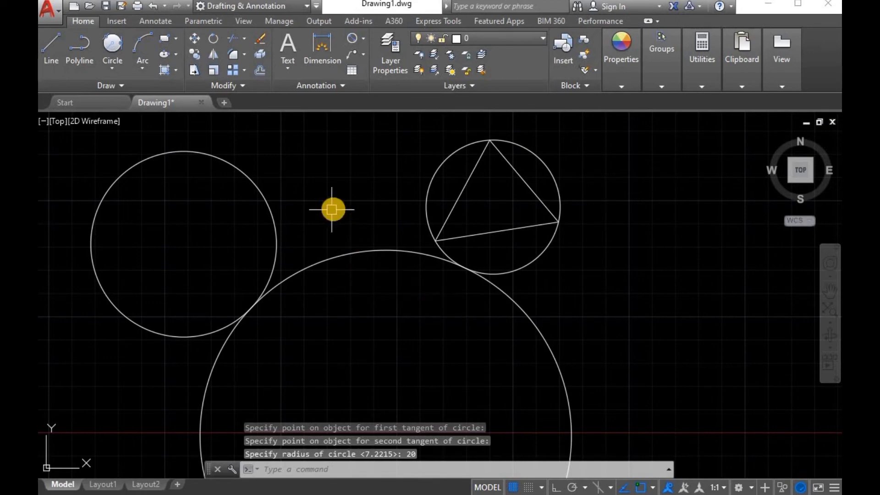
scroll(332, 210, down, 3)
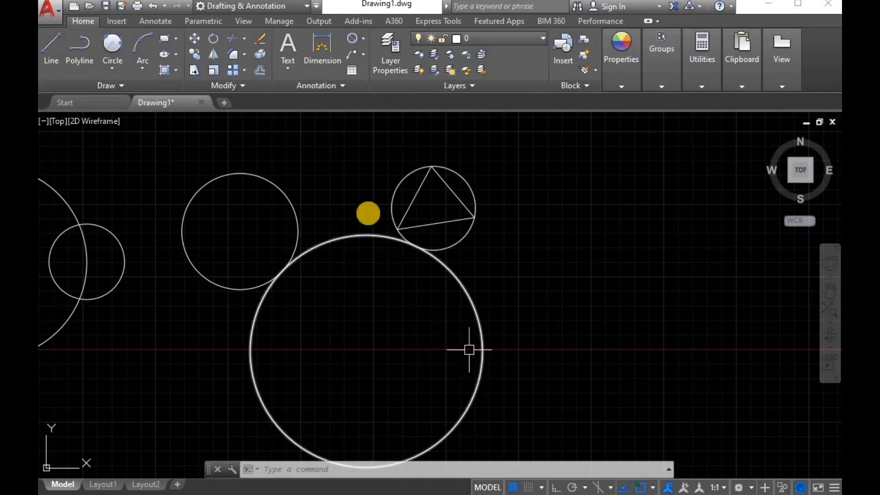
scroll(359, 190, up, 2)
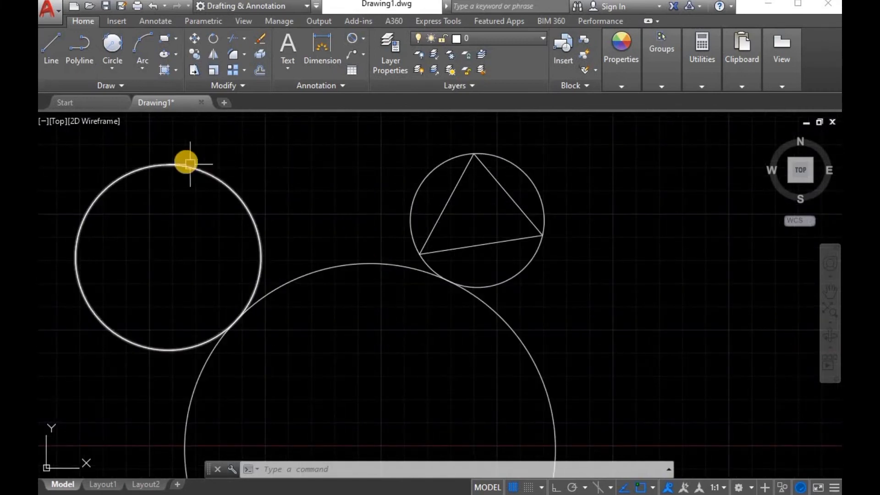
Step: Draw a second radius-20 tangent circle above, touching the left circle and the triangle's circle
click(112, 46)
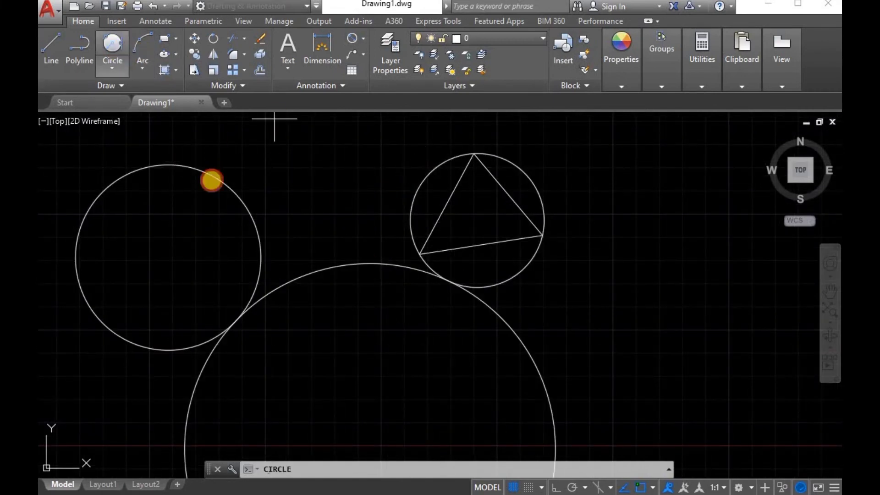
click(222, 187)
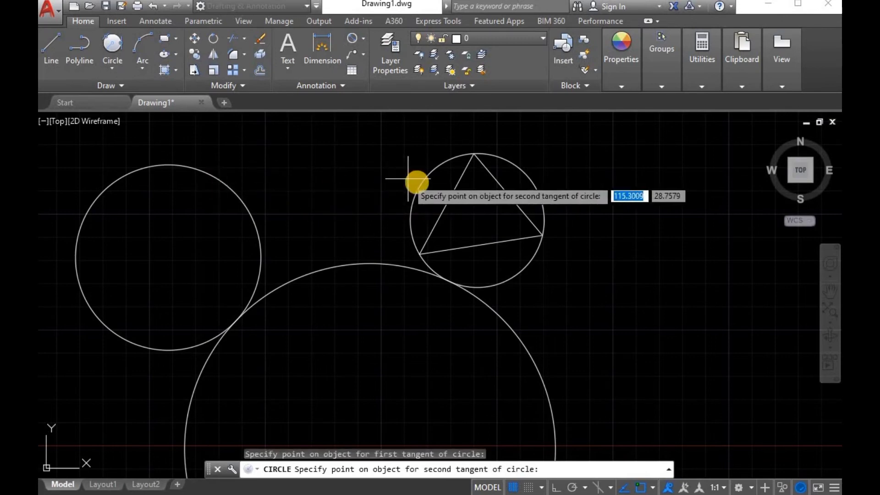
click(408, 163)
text(2)
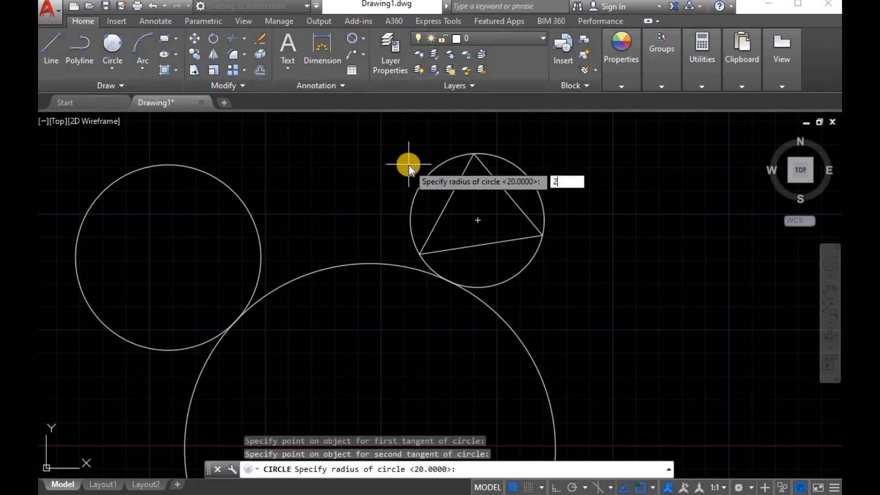
text(0)
key(Return)
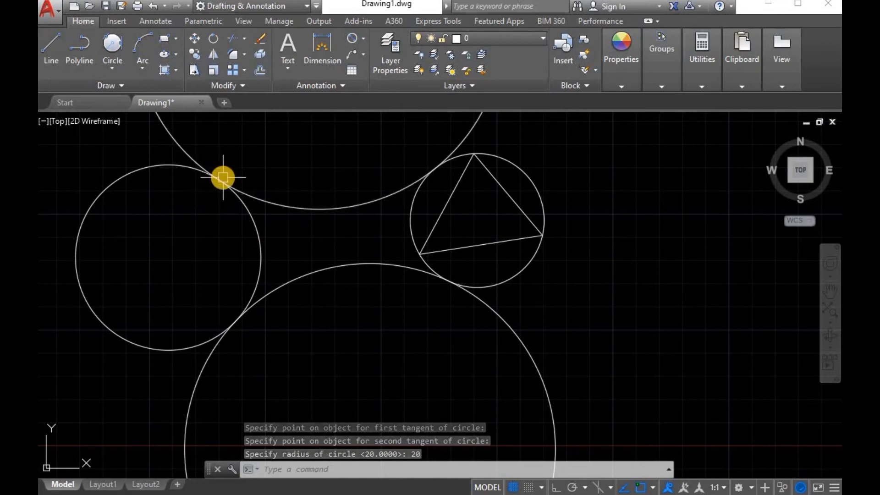
click(116, 66)
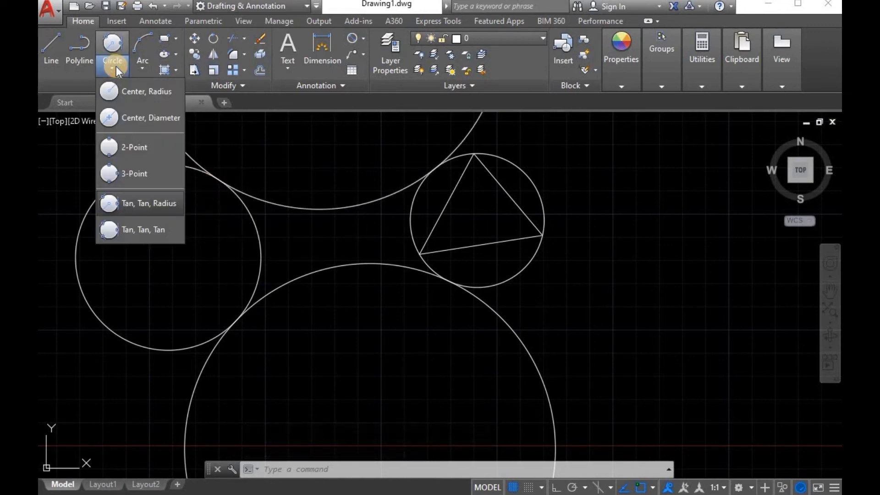
Step: Inscribe a Tan, Tan, Tan circle in the triangle using its three sides
click(128, 233)
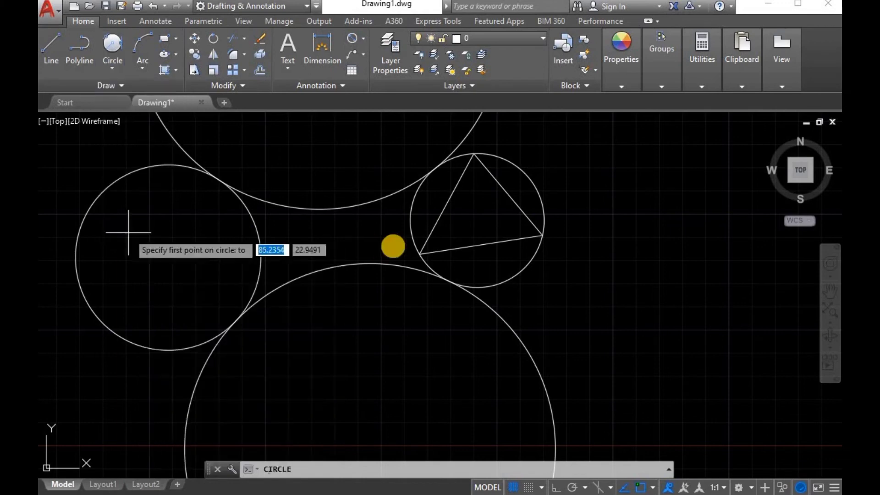
click(443, 215)
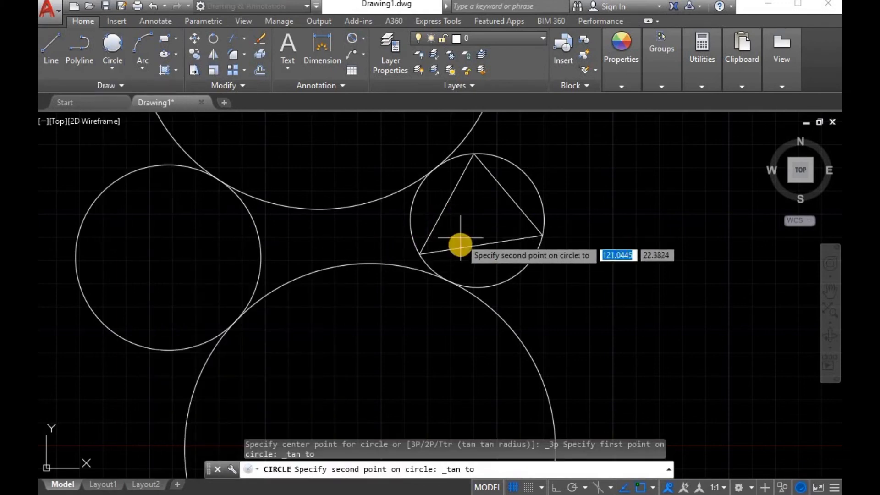
click(479, 237)
click(514, 204)
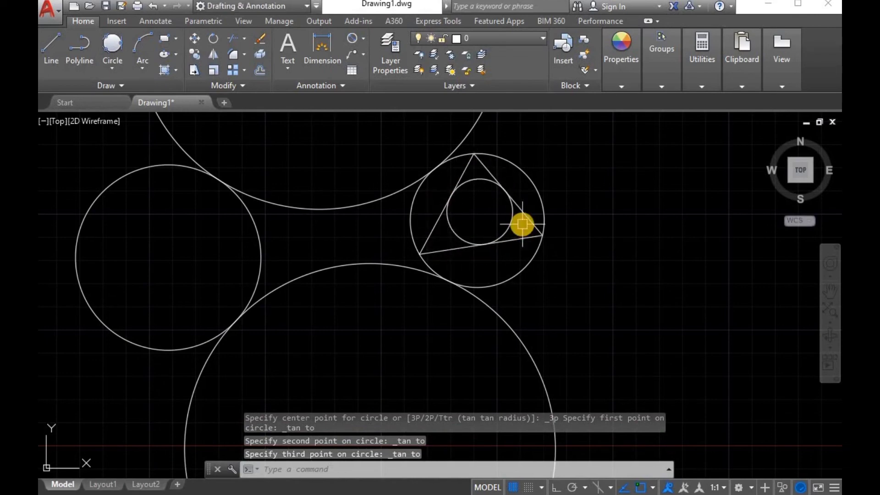
scroll(281, 192, down, 4)
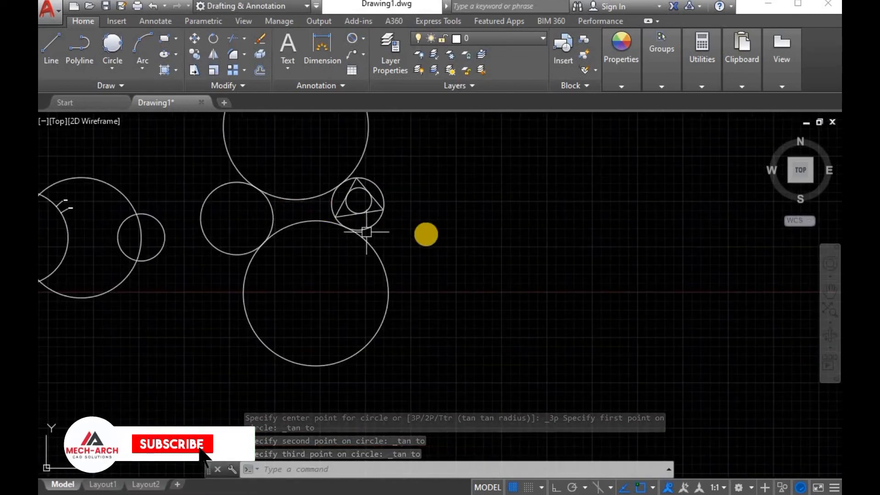
scroll(156, 277, up, 2)
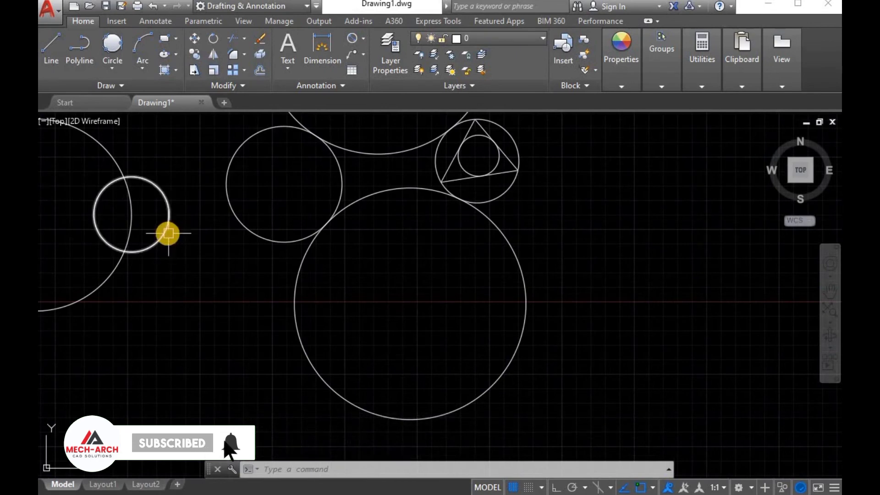
Step: Draw a Tan, Tan, Tan circle touching the small left, upper middle and large circles
click(112, 42)
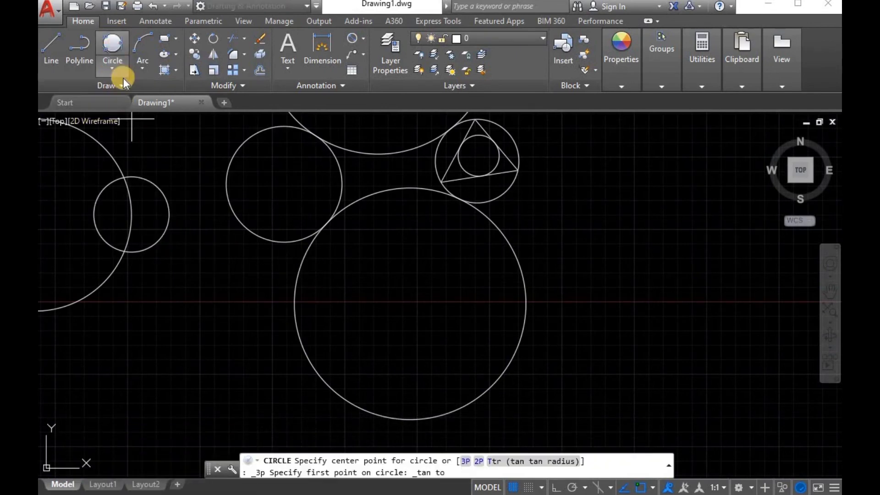
click(112, 68)
click(143, 244)
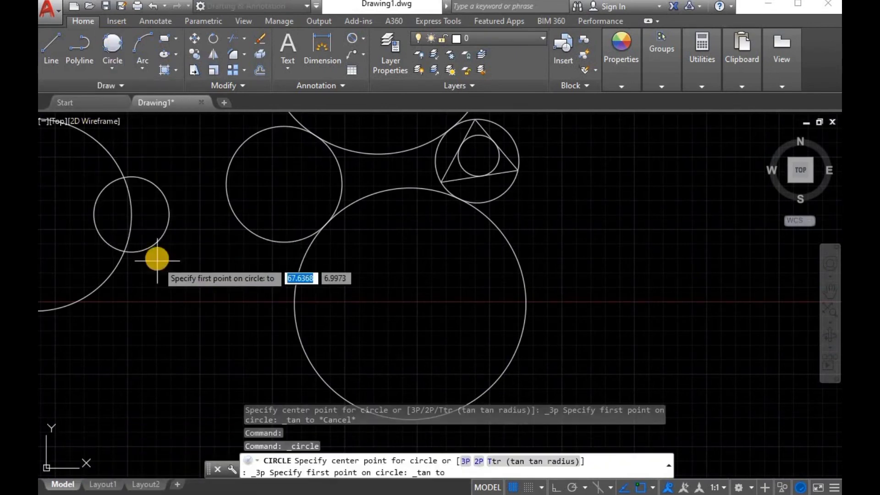
click(154, 248)
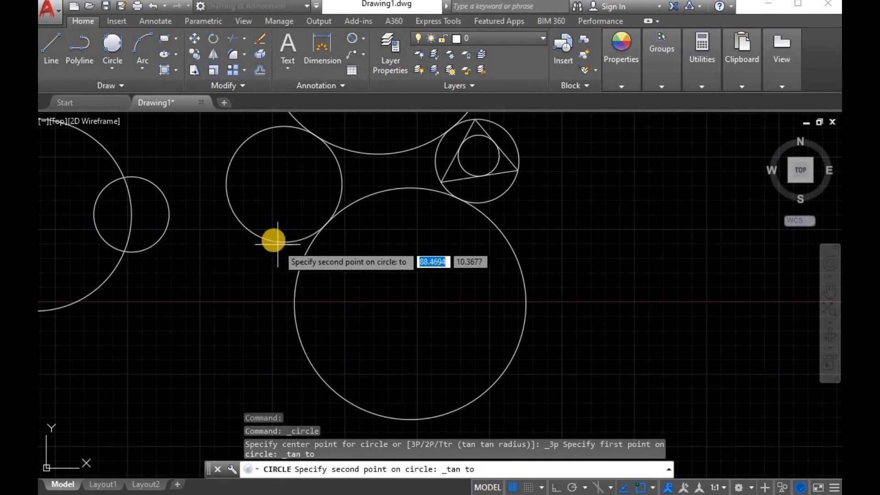
click(259, 248)
click(291, 308)
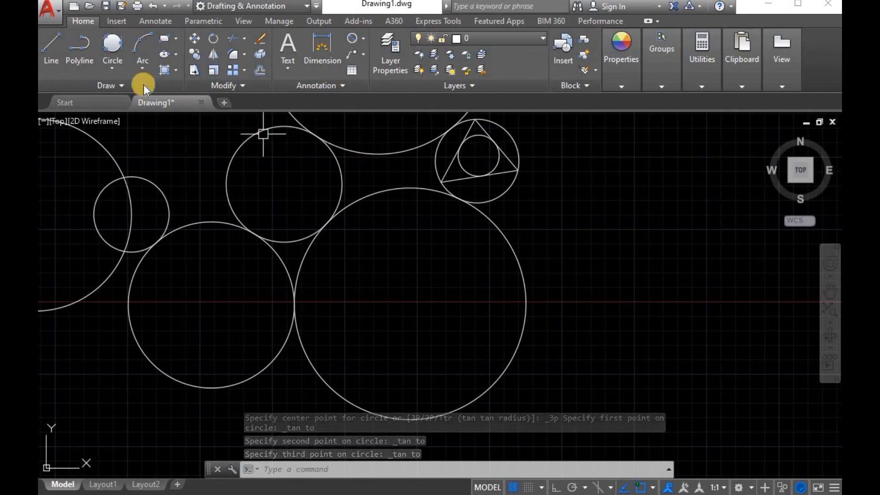
Step: Draw a large enclosing Tan, Tan, Tan circle tangent to three surrounding circles
click(112, 68)
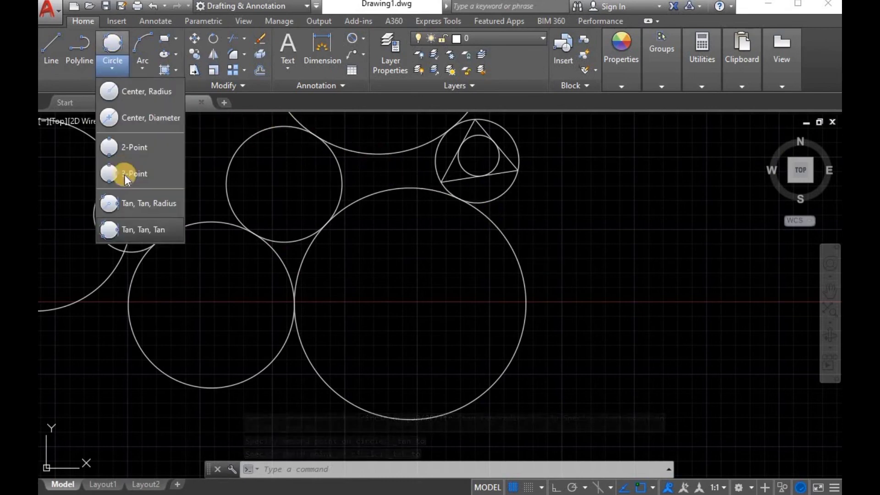
click(138, 232)
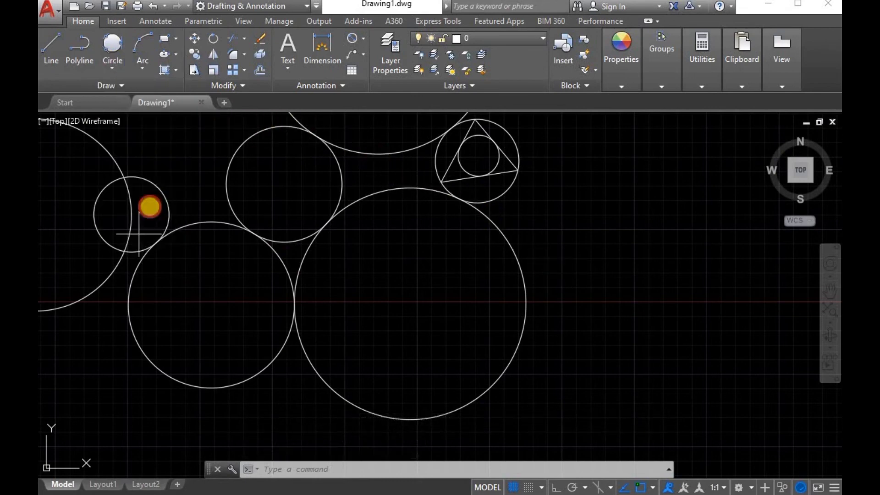
click(138, 174)
click(270, 125)
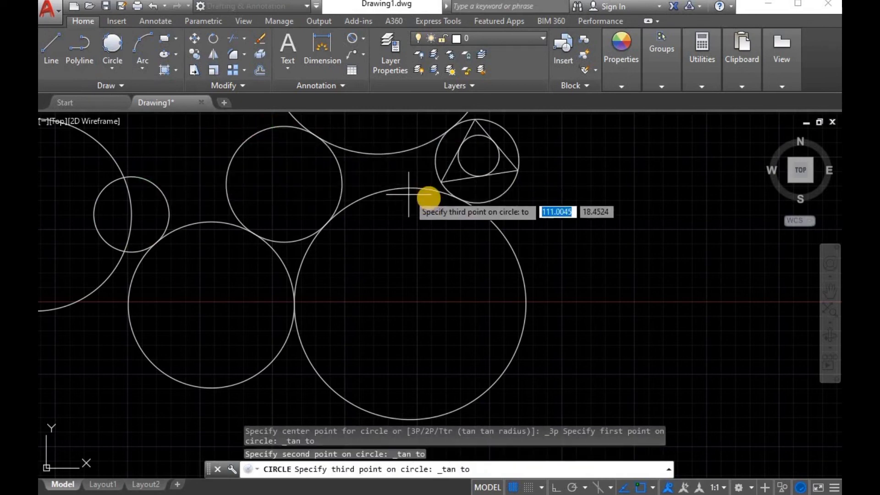
click(428, 195)
scroll(527, 202, down, 2)
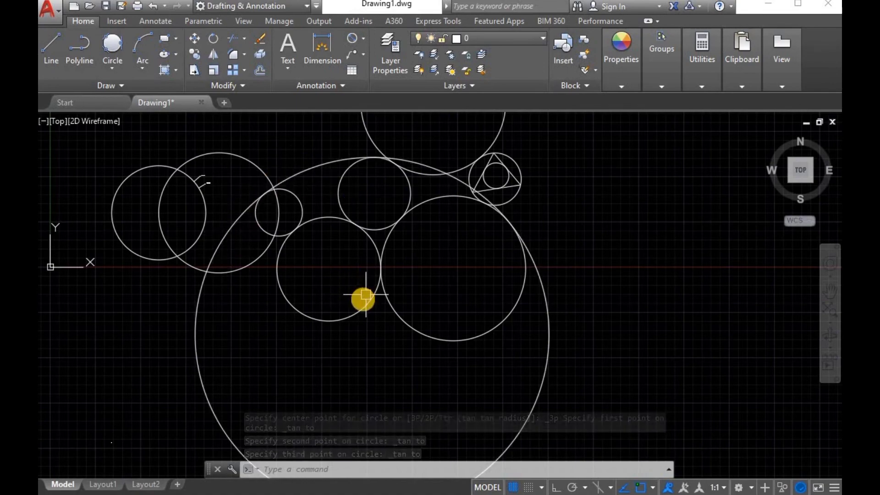
scroll(364, 298, down, 4)
scroll(377, 292, up, 2)
scroll(378, 292, up, 2)
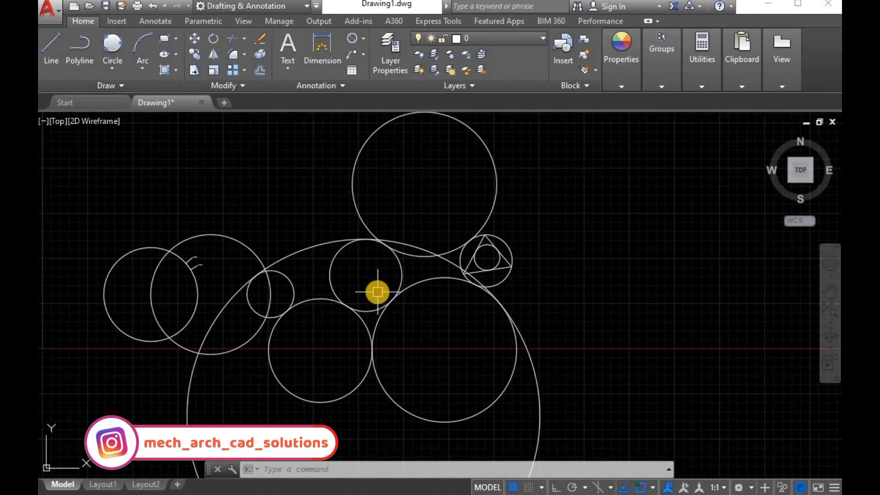
scroll(570, 285, down, 2)
click(583, 169)
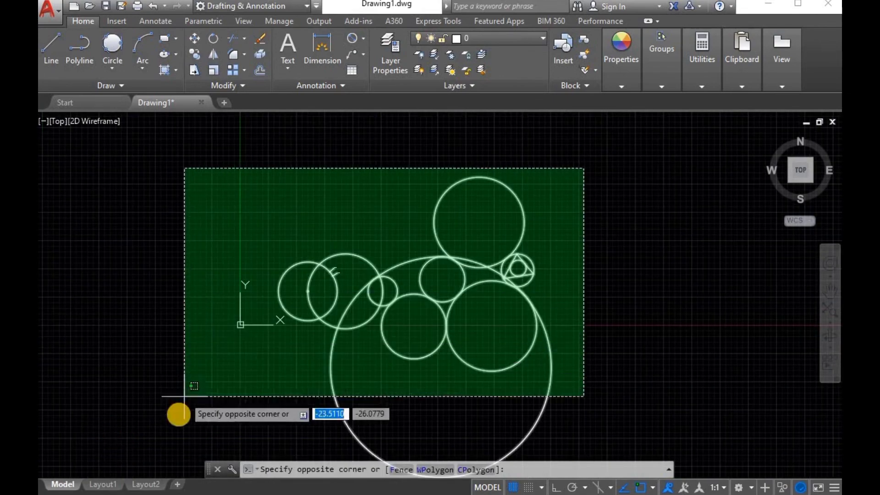
click(187, 383)
click(265, 332)
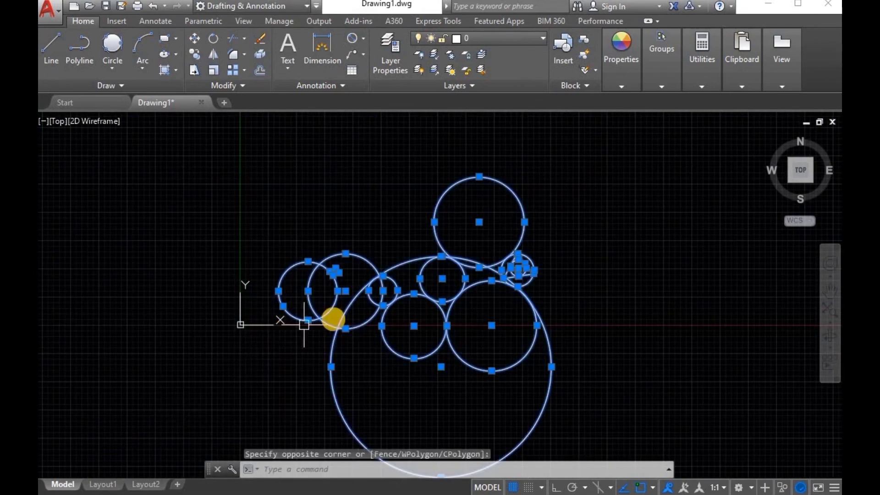
key(Escape)
scroll(382, 275, up, 2)
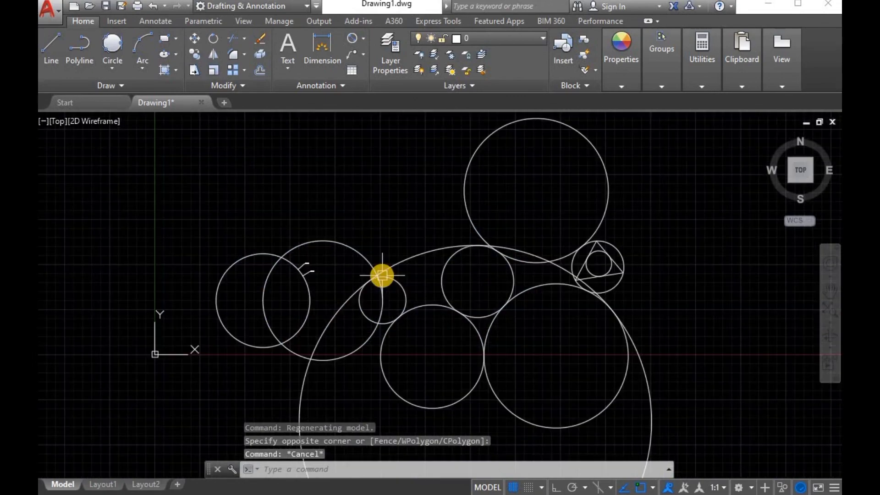